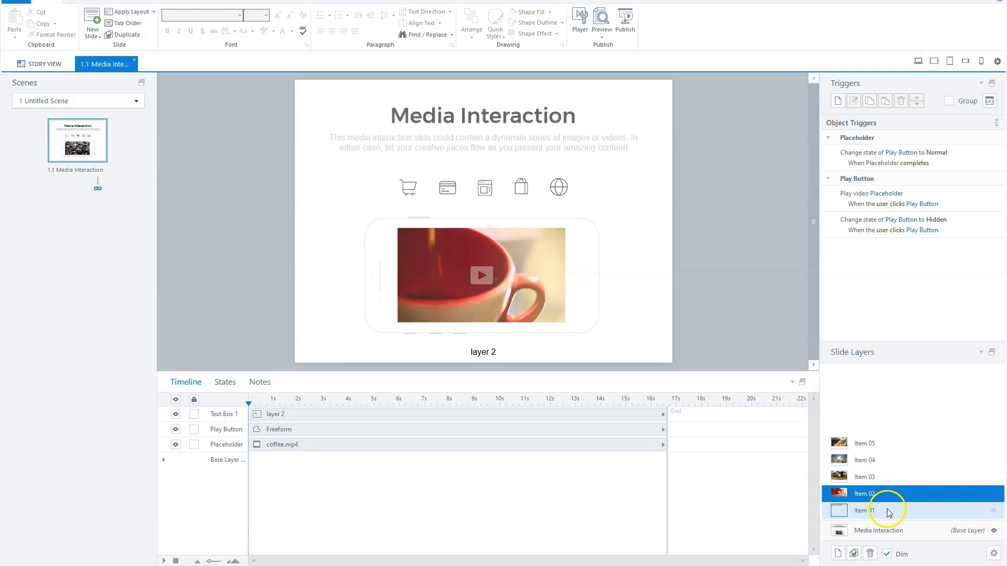
- Select the Media Interaction base layer in the Slide Layers panel
{"action": "left_click", "coordinate": [914, 533]}
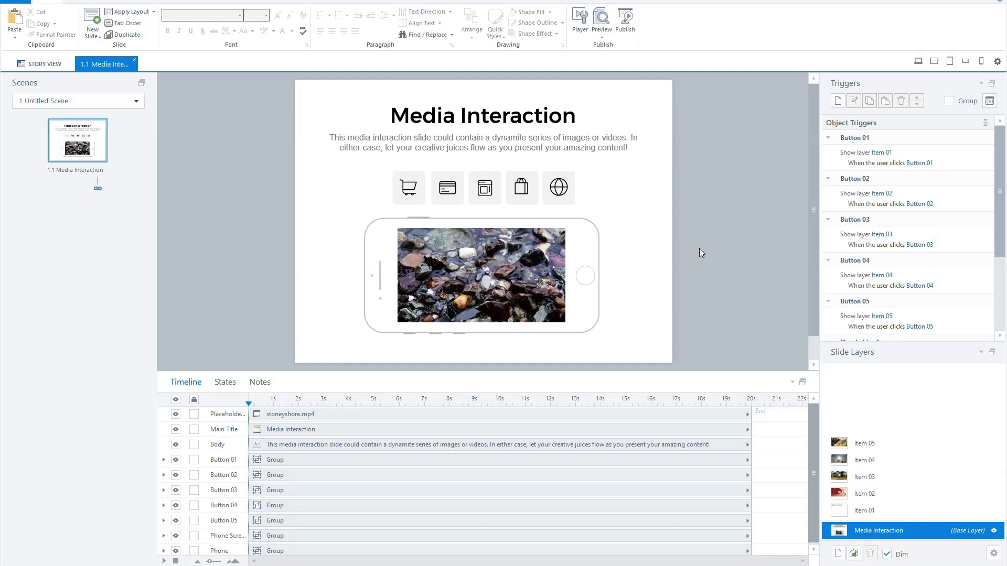
- Select the Item 01 layer and open its Slide Layer Properties
{"action": "left_click", "coordinate": [919, 510]}
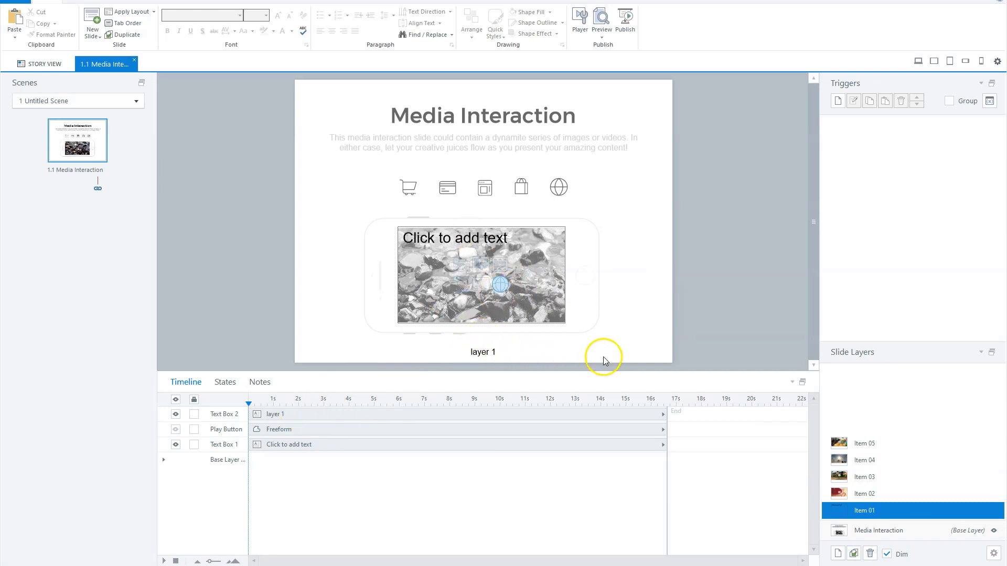
{"action": "right_click", "coordinate": [898, 511]}
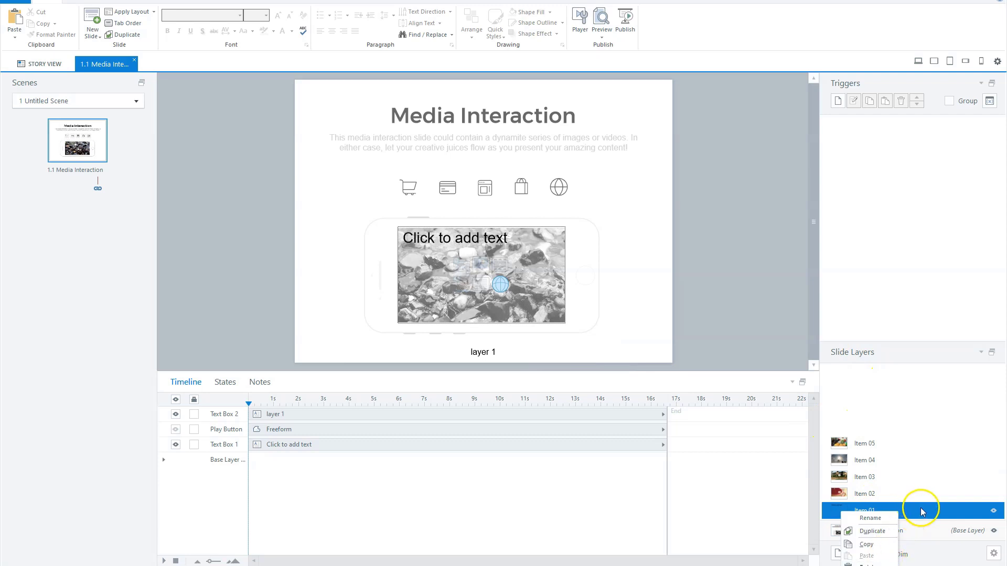
{"action": "left_click", "coordinate": [923, 536]}
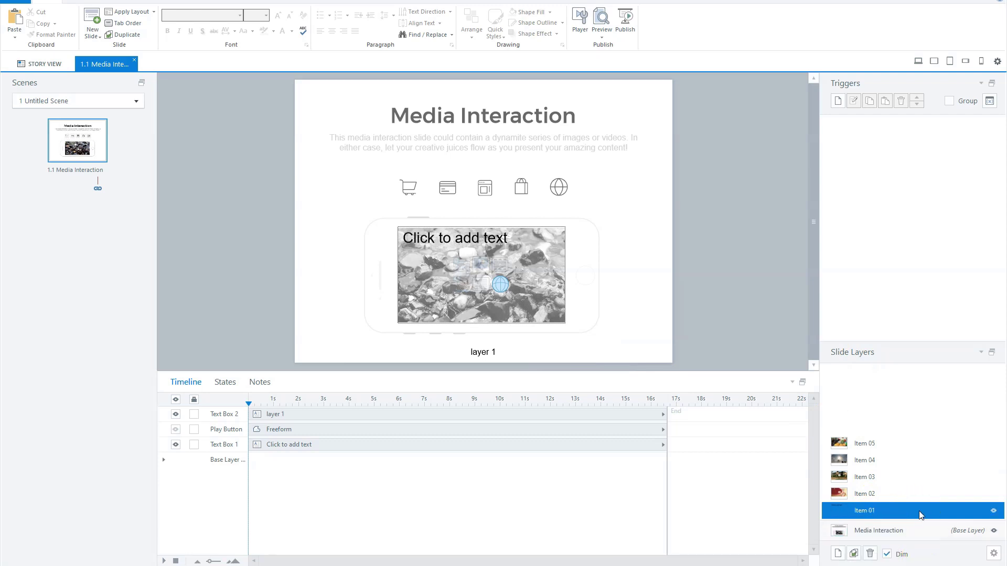
{"action": "right_click", "coordinate": [919, 511]}
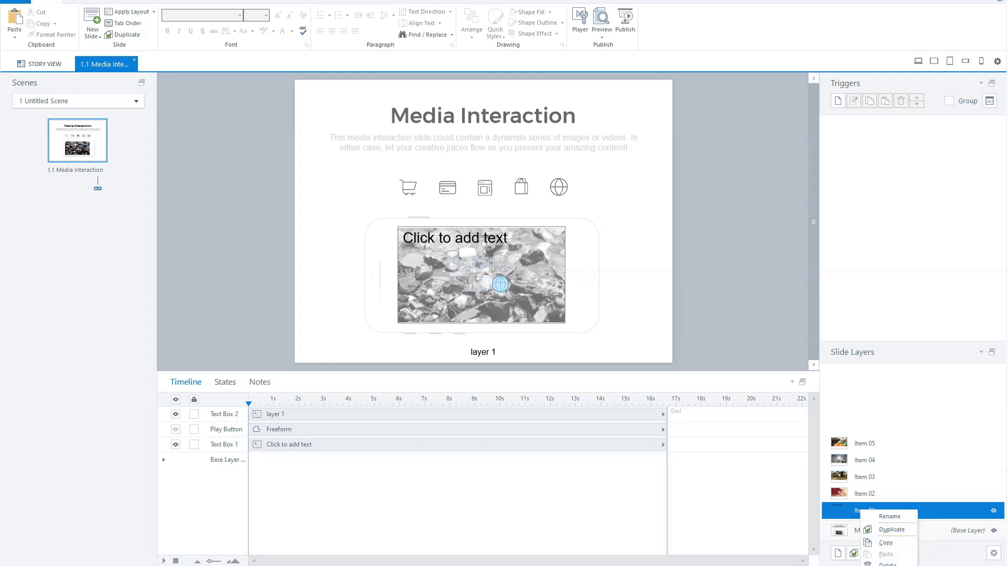
{"action": "left_click", "coordinate": [877, 551]}
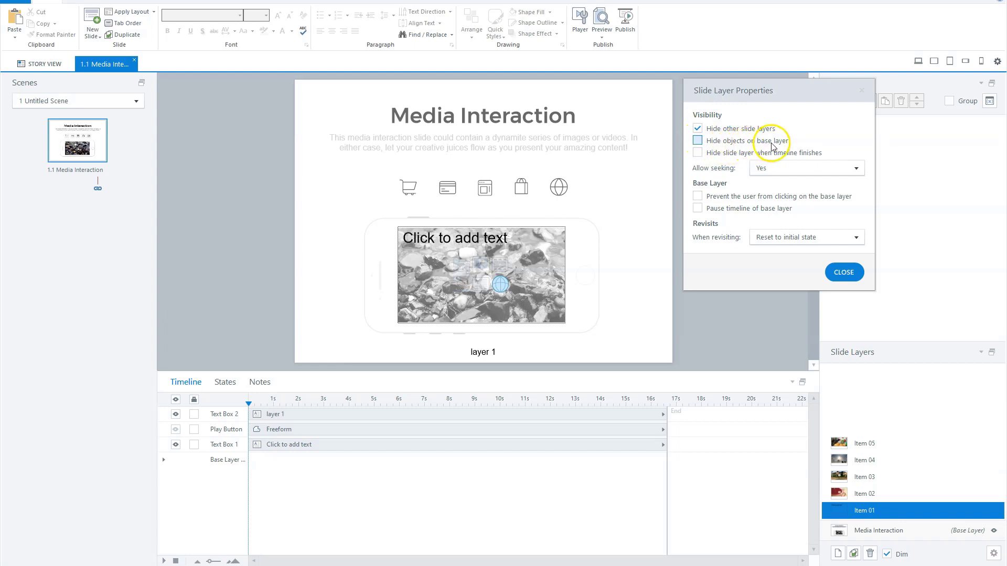
- Toggle 'Hide objects on base layer' a few times for Item 01, leaving it unchecked
{"action": "left_click", "coordinate": [698, 140]}
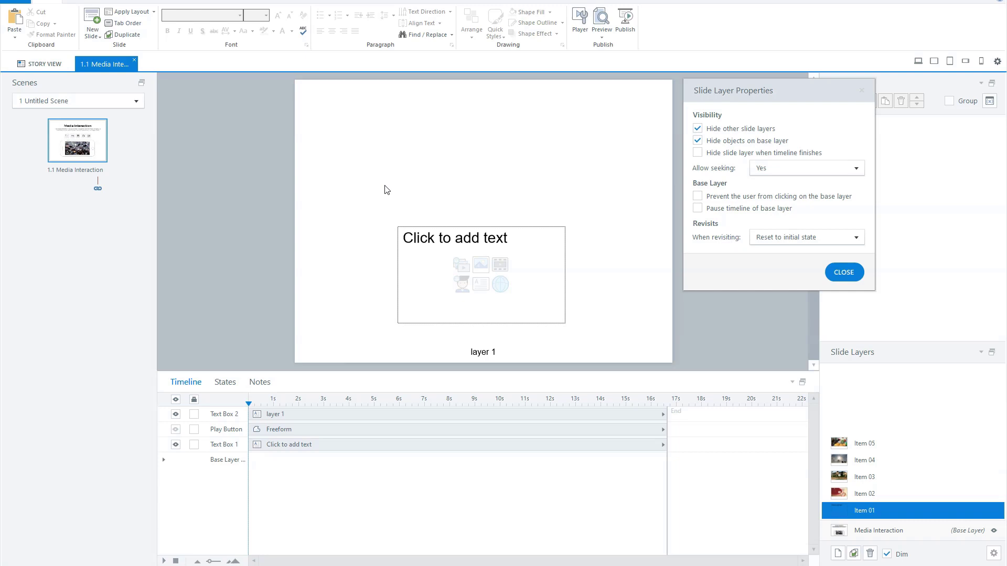
{"action": "left_click", "coordinate": [696, 142]}
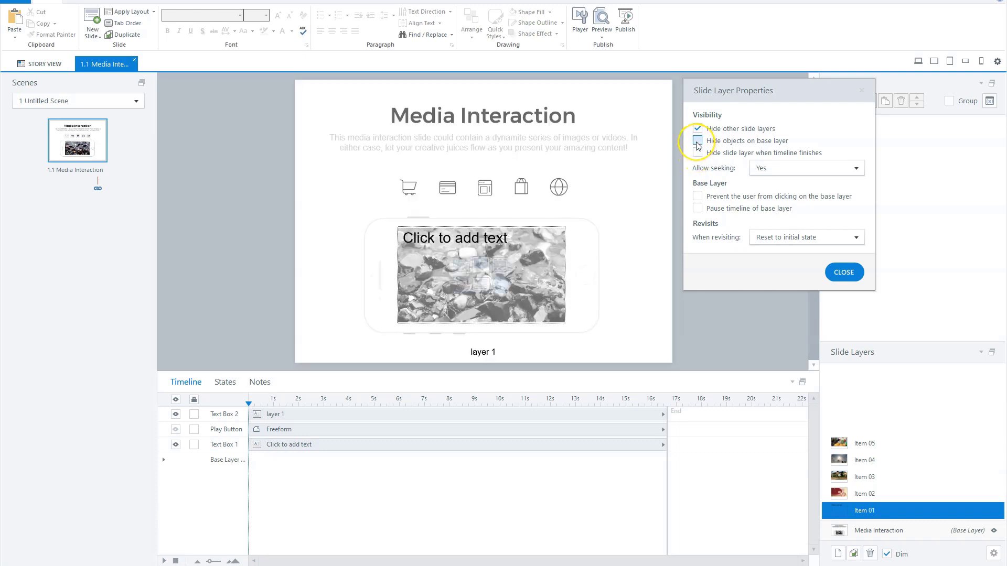
{"action": "left_click", "coordinate": [697, 142]}
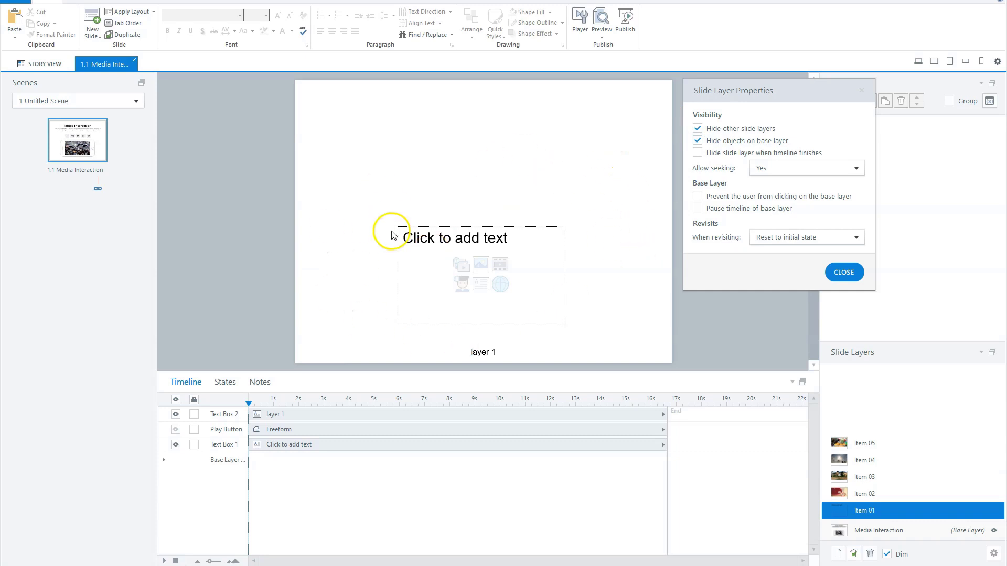
{"action": "left_click", "coordinate": [697, 140]}
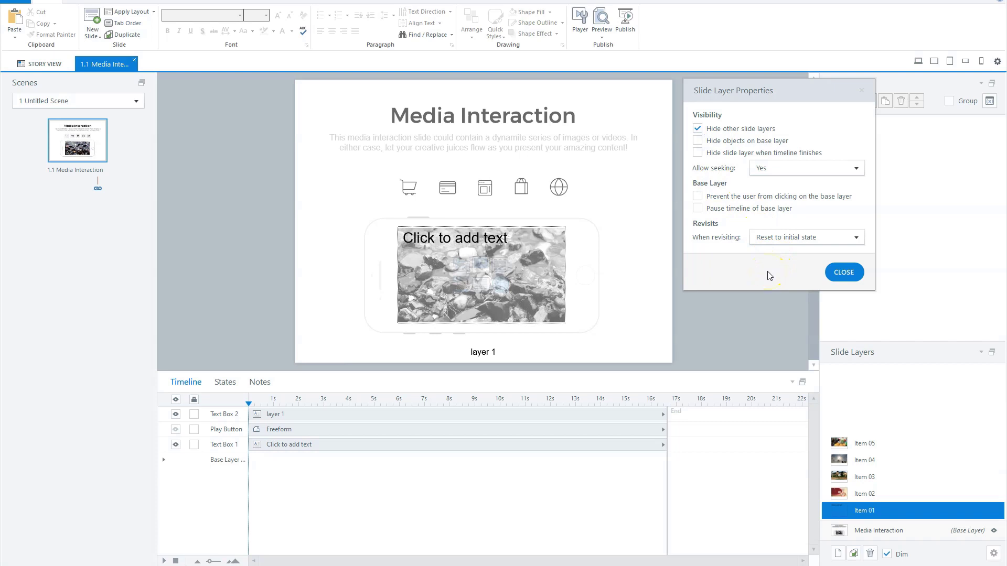
- Expand Base Layer in the timeline and enlarge the timeline panel
{"action": "left_click", "coordinate": [163, 462]}
{"action": "left_click", "coordinate": [164, 461]}
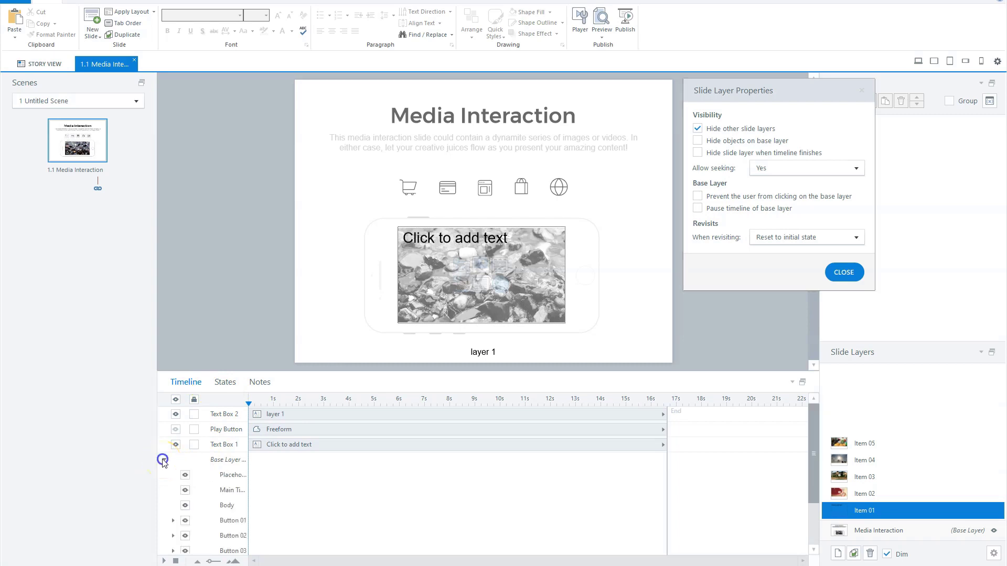
{"action": "left_click_drag", "start_coordinate": [245, 374], "coordinate": [249, 308]}
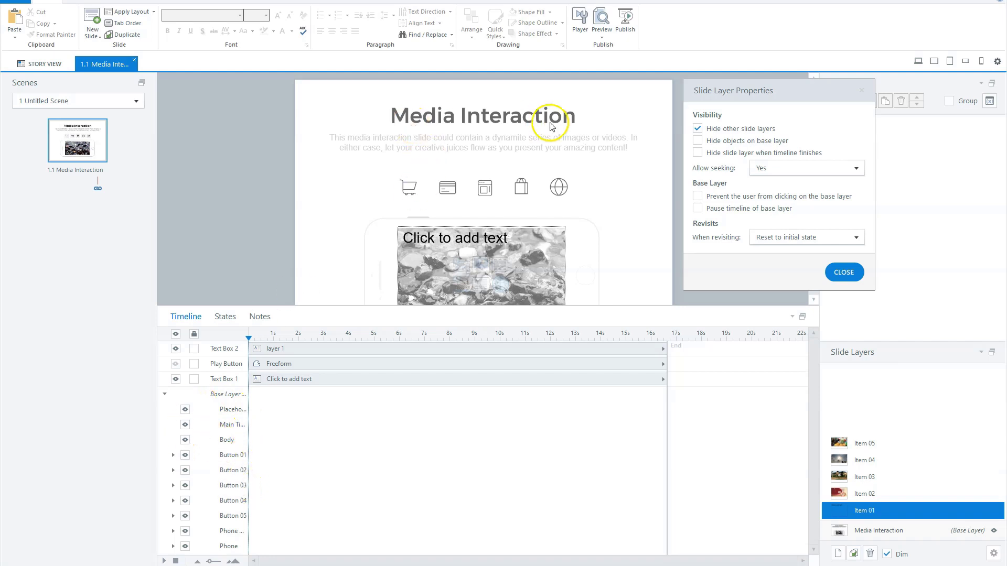
- Hide and restore the Main Title, collapse Base Layer, and close the layer properties
{"action": "left_click", "coordinate": [185, 425]}
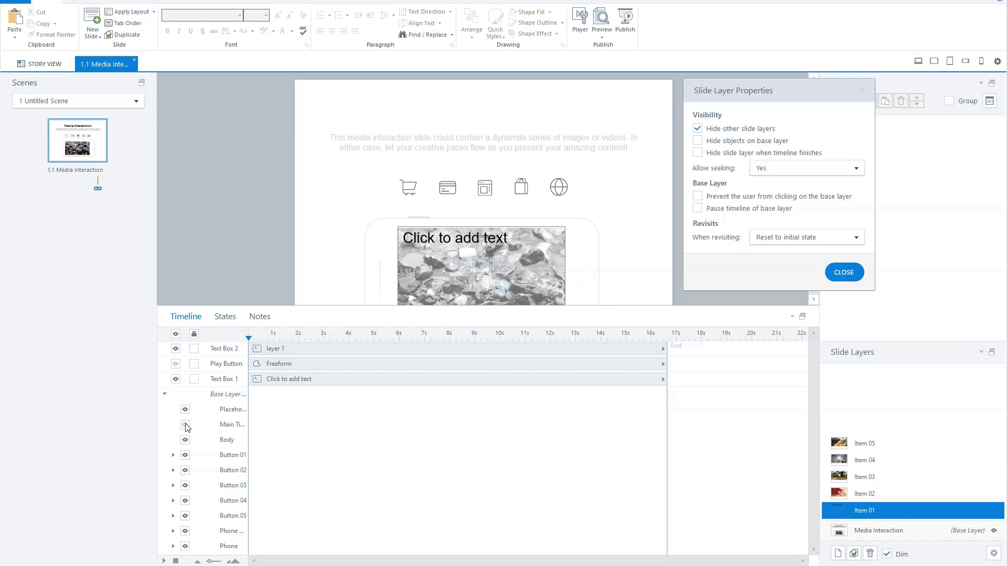
{"action": "left_click", "coordinate": [185, 425]}
{"action": "left_click", "coordinate": [165, 395]}
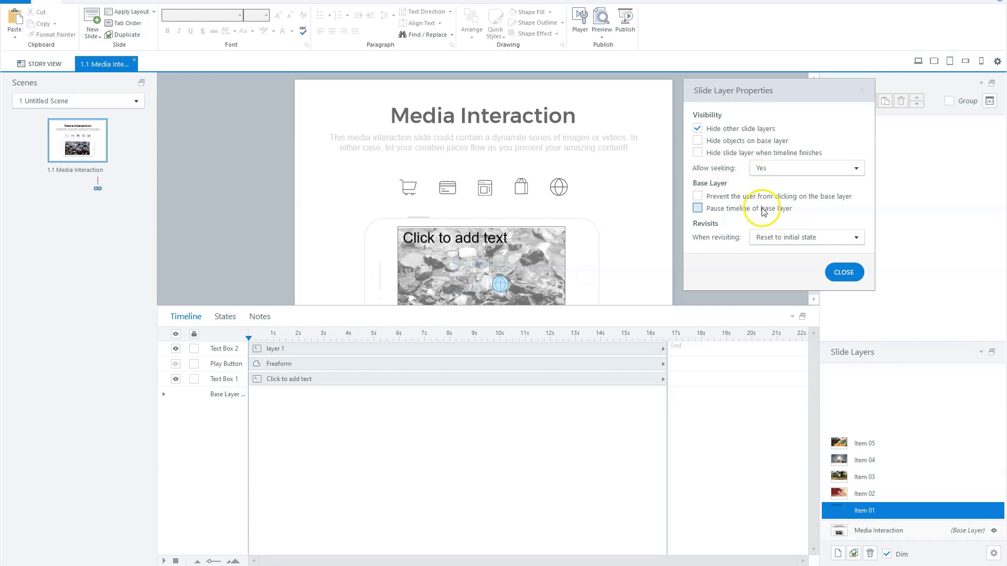
{"action": "left_click", "coordinate": [838, 272]}
- Preview this slide, confirm the second icon shows layer 2's coffee video, then close the preview
{"action": "left_click", "coordinate": [602, 36]}
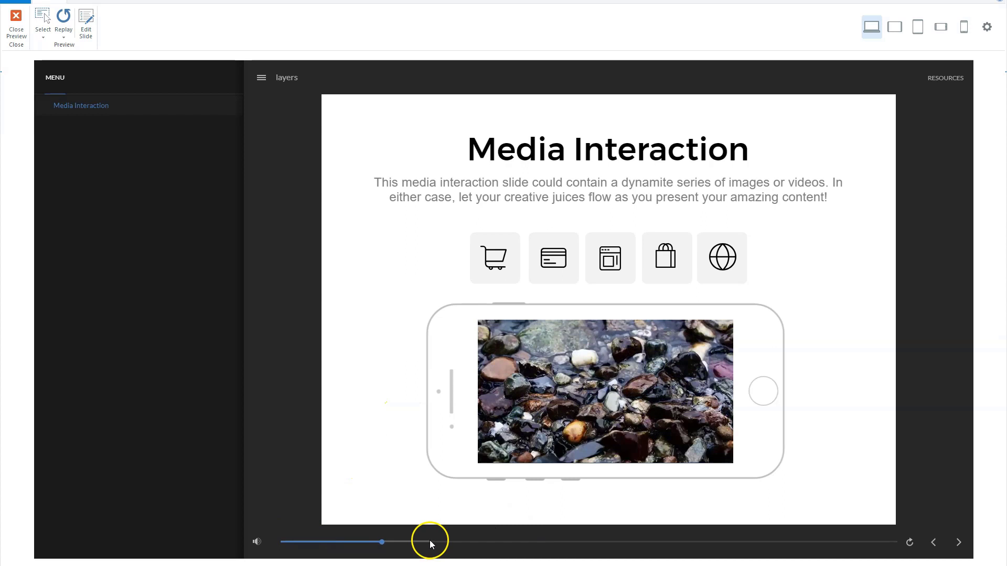
{"action": "left_click", "coordinate": [559, 278]}
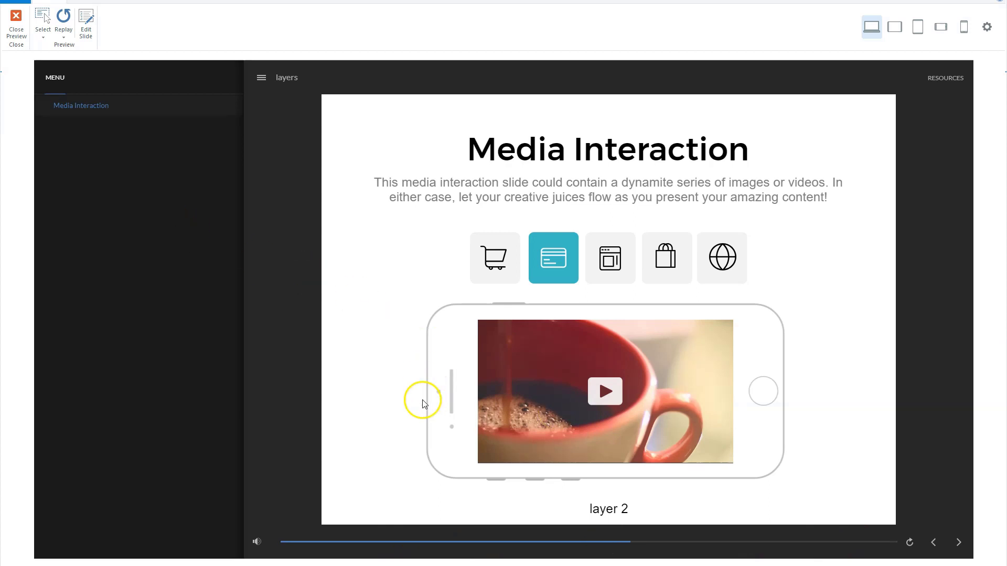
{"action": "left_click", "coordinate": [20, 33]}
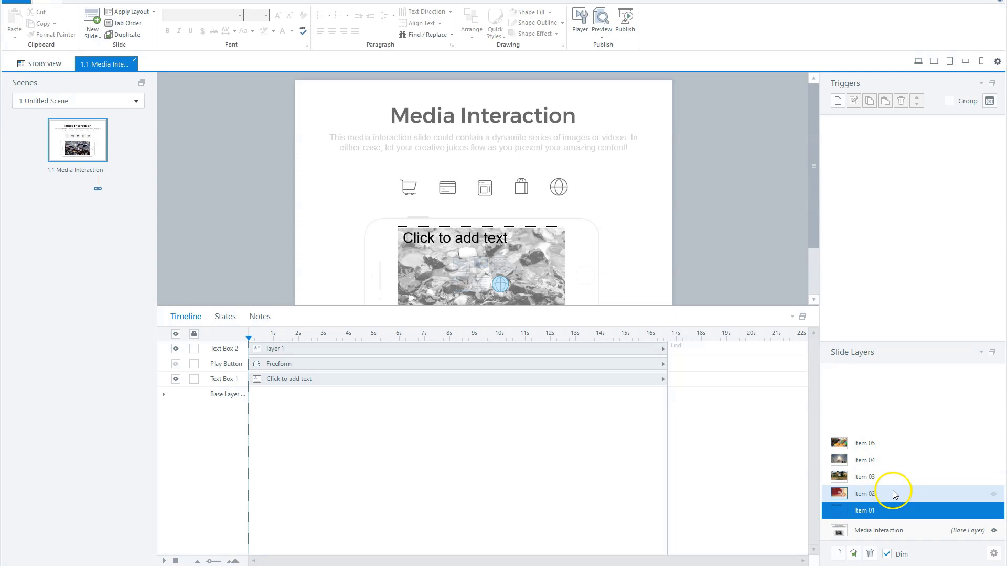
- Turn on 'Prevent the user from clicking on the base layer' in Item 02's properties
{"action": "left_click", "coordinate": [893, 494]}
{"action": "right_click", "coordinate": [895, 493]}
{"action": "left_click", "coordinate": [868, 558]}
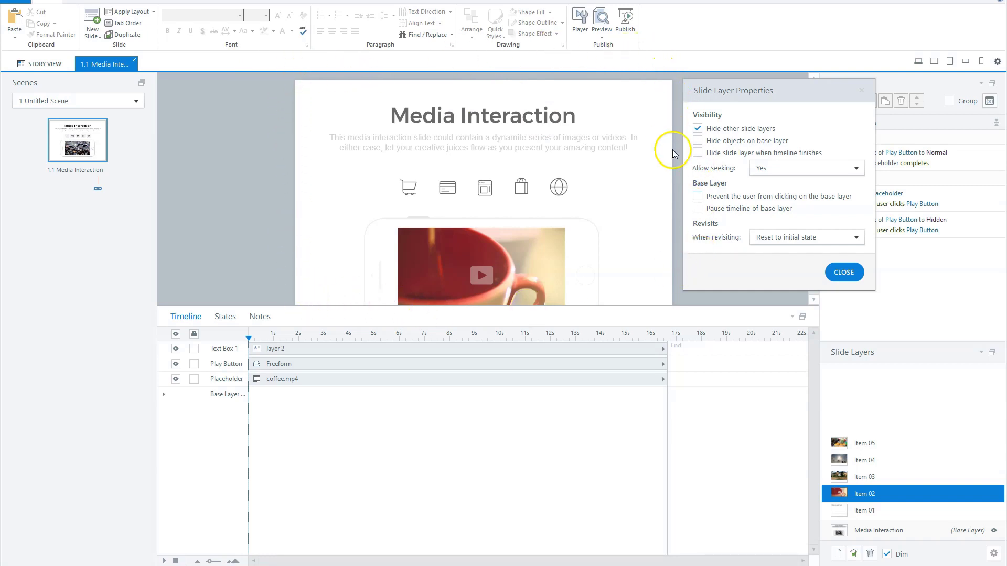
{"action": "left_click", "coordinate": [698, 198]}
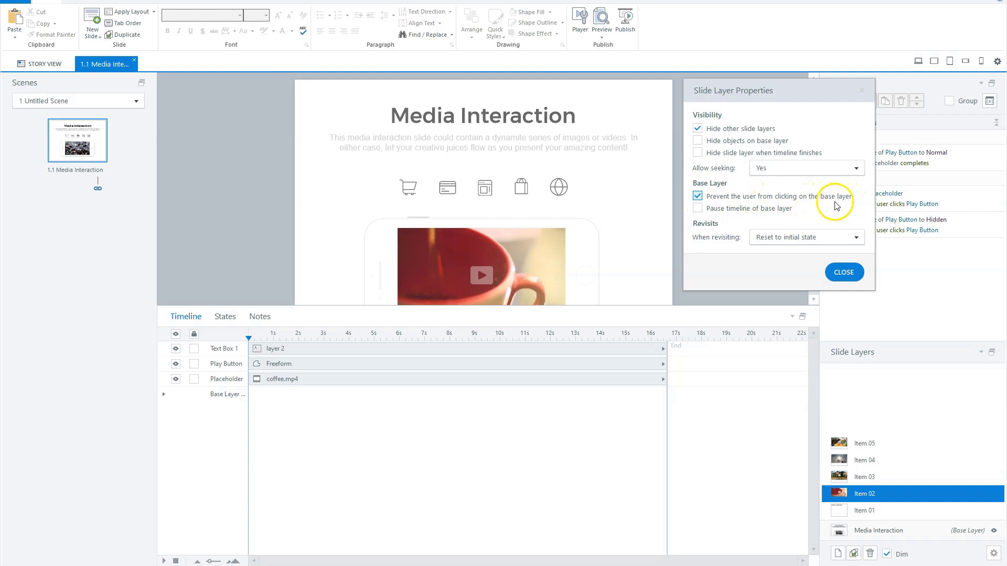
{"action": "left_click", "coordinate": [844, 273]}
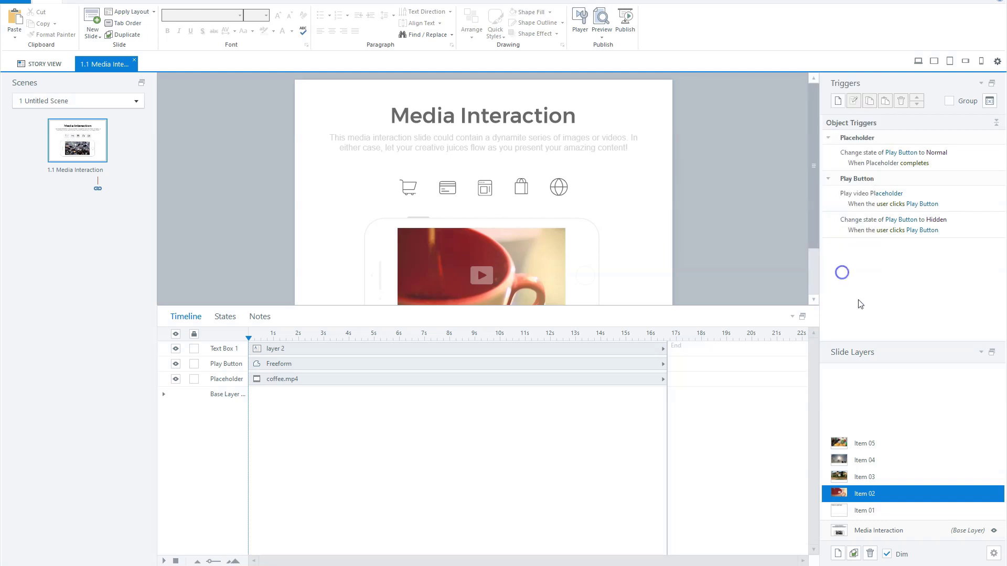
{"action": "left_click", "coordinate": [602, 40]}
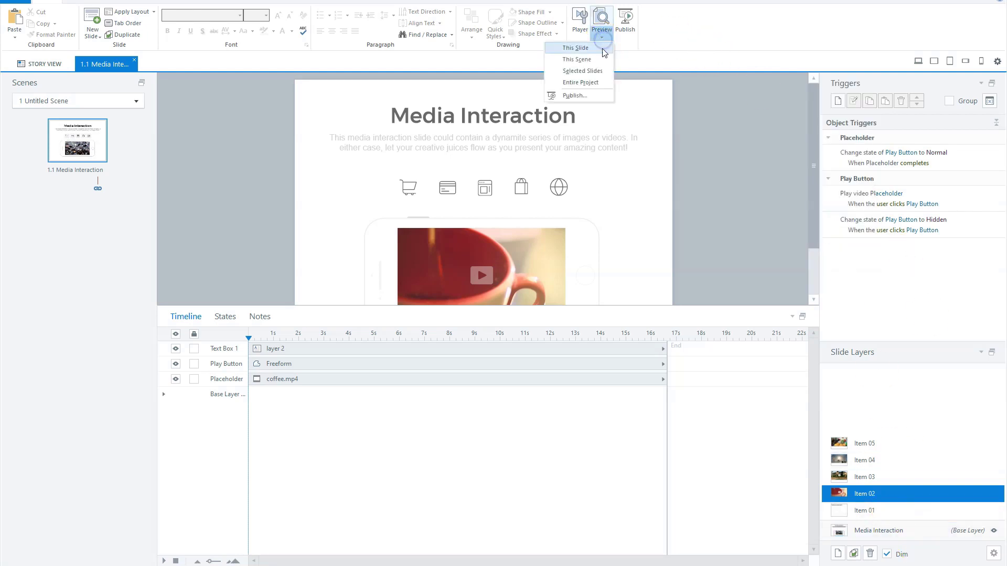
{"action": "left_click", "coordinate": [601, 46]}
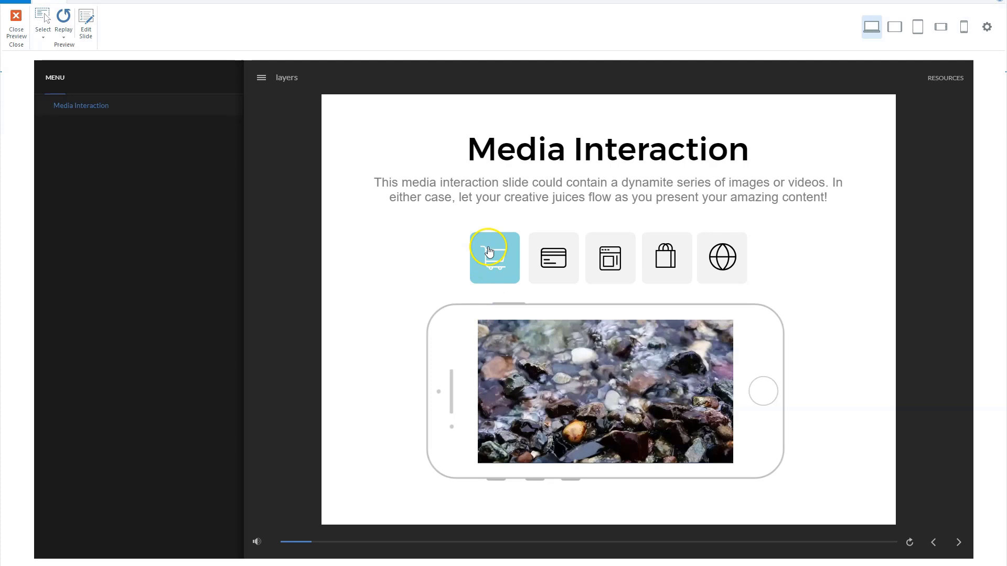
{"action": "left_click", "coordinate": [551, 270]}
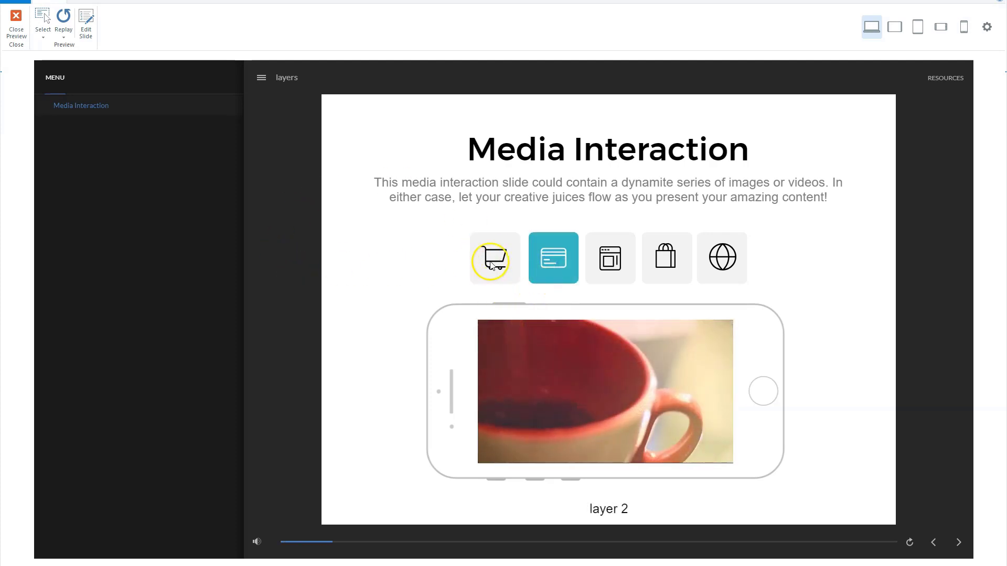
{"action": "left_click", "coordinate": [614, 256]}
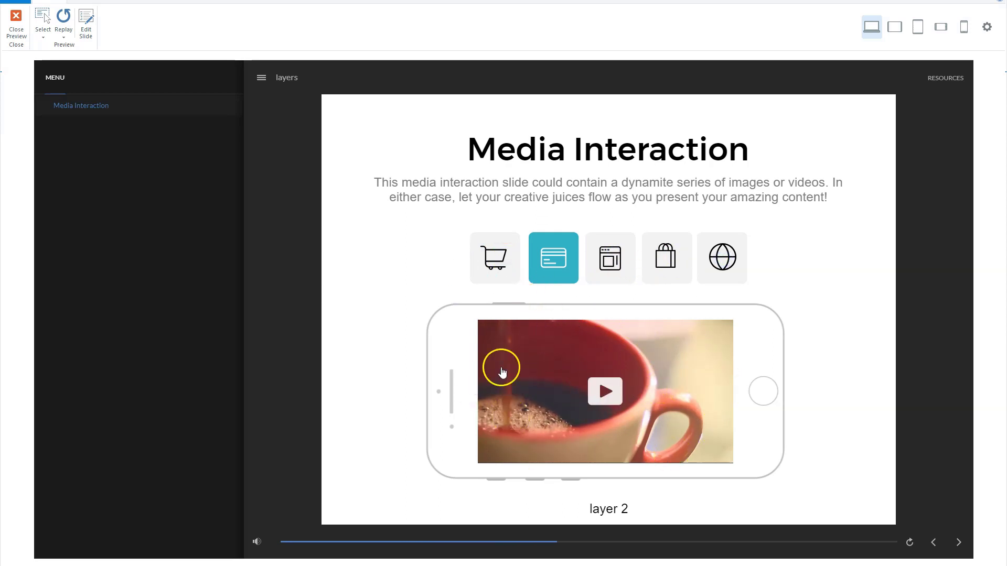
{"action": "left_click", "coordinate": [15, 26]}
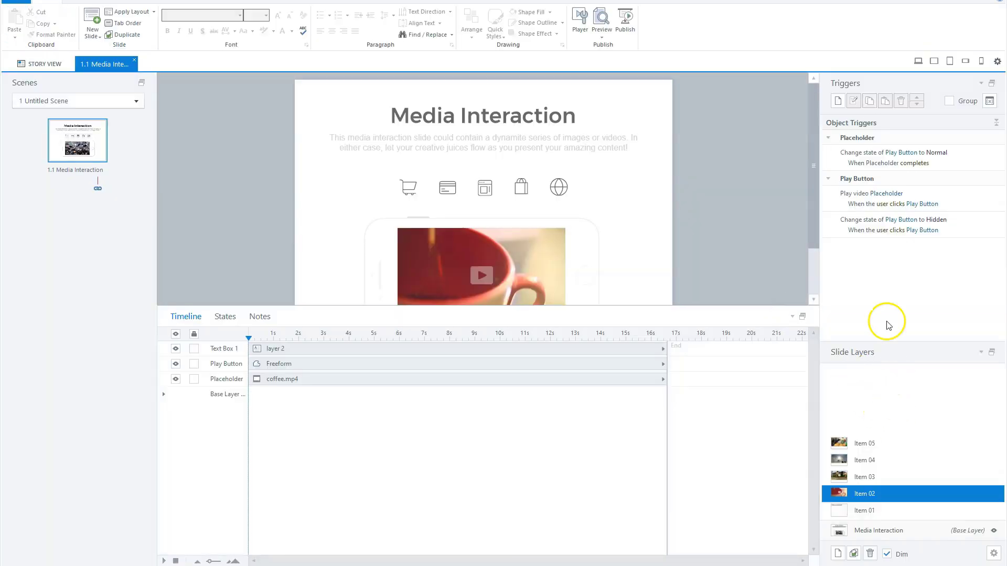
- Untick 'Prevent the user from clicking on the base layer' in Item 02's properties
{"action": "left_click", "coordinate": [886, 492]}
{"action": "right_click", "coordinate": [886, 492]}
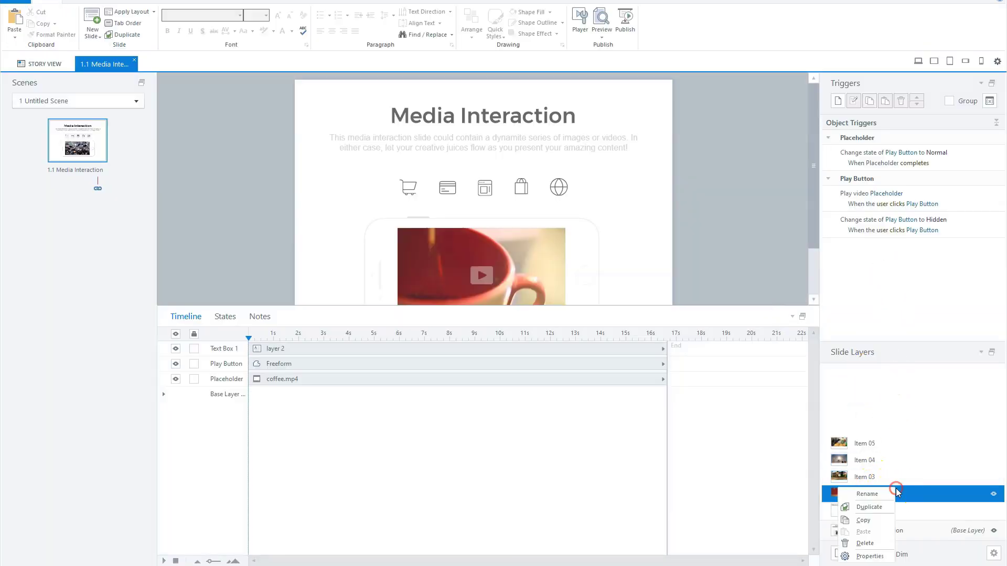
{"action": "left_click", "coordinate": [882, 550]}
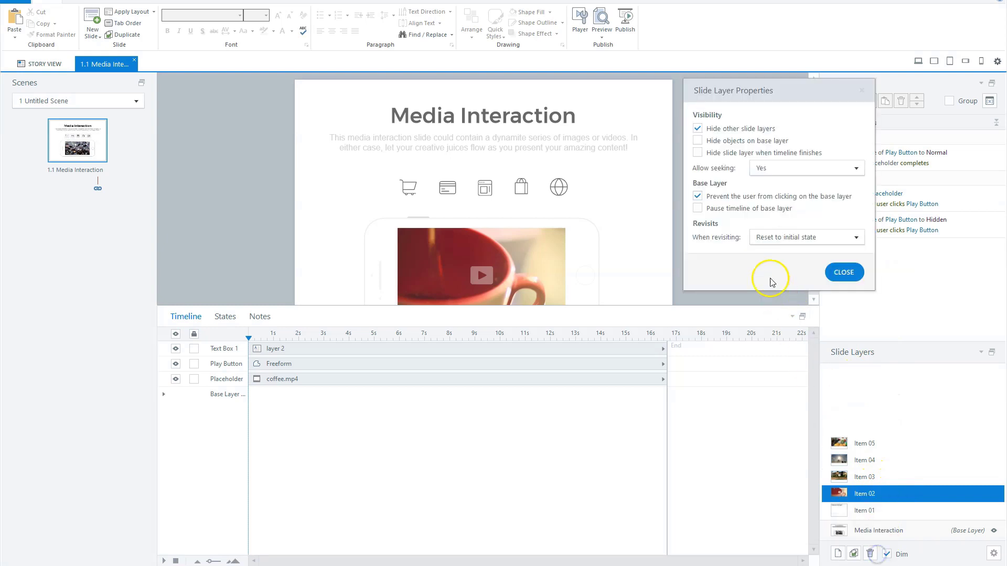
{"action": "left_click", "coordinate": [697, 197]}
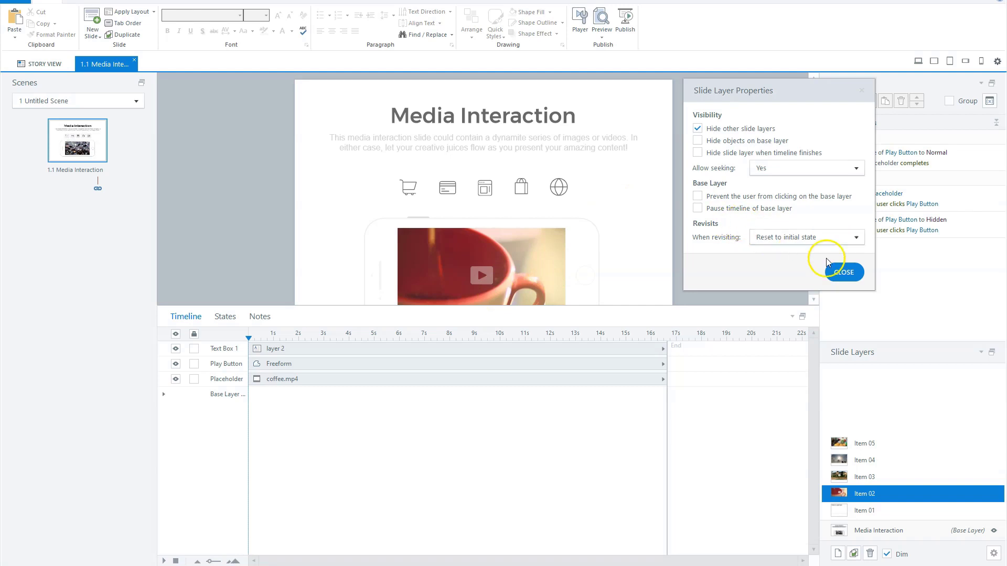
{"action": "left_click", "coordinate": [836, 271]}
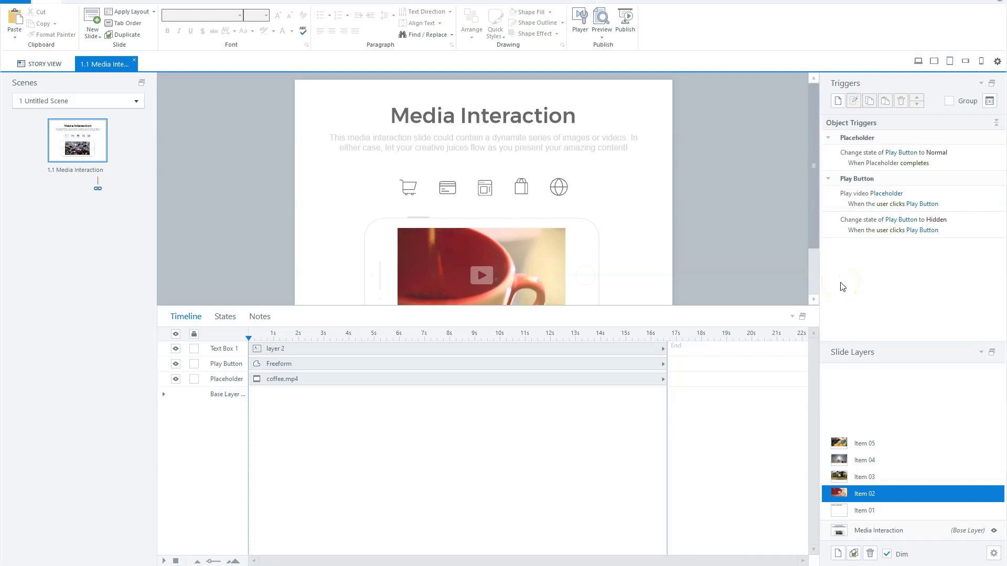
- View the Item 03 and Item 04 layers and drag Item 04 below Item 03
{"action": "key", "text": "F12"}
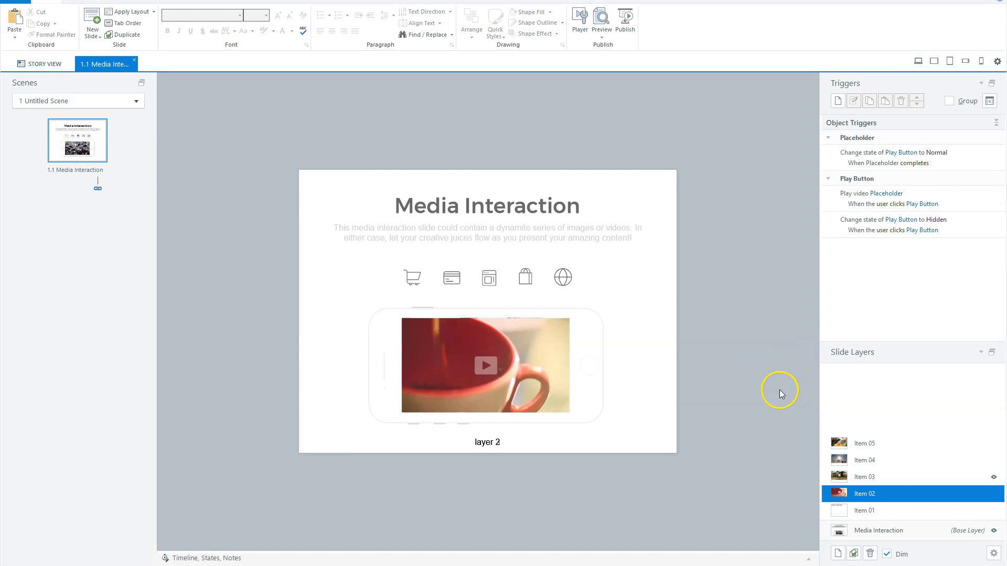
{"action": "left_click", "coordinate": [969, 461]}
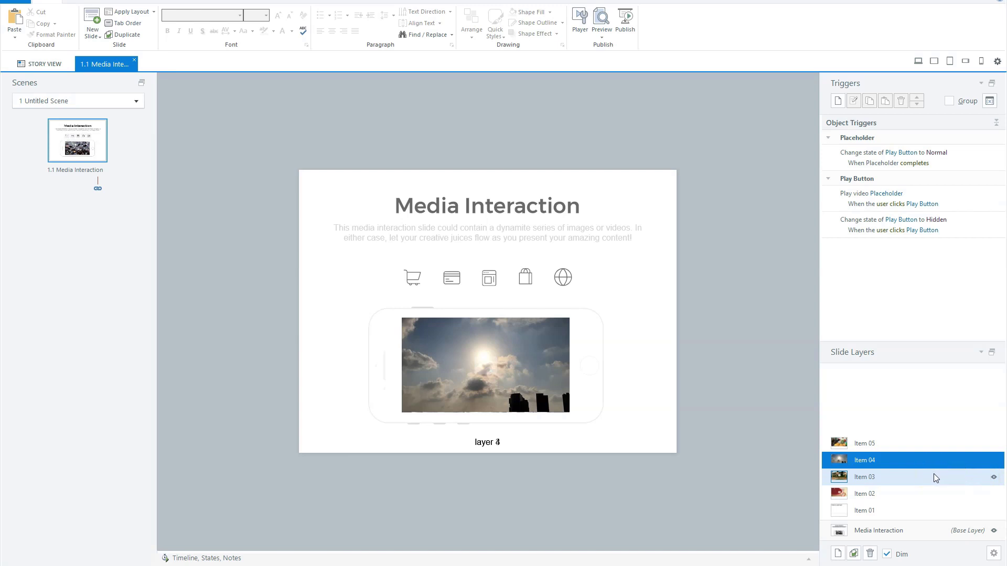
{"action": "left_click", "coordinate": [923, 477]}
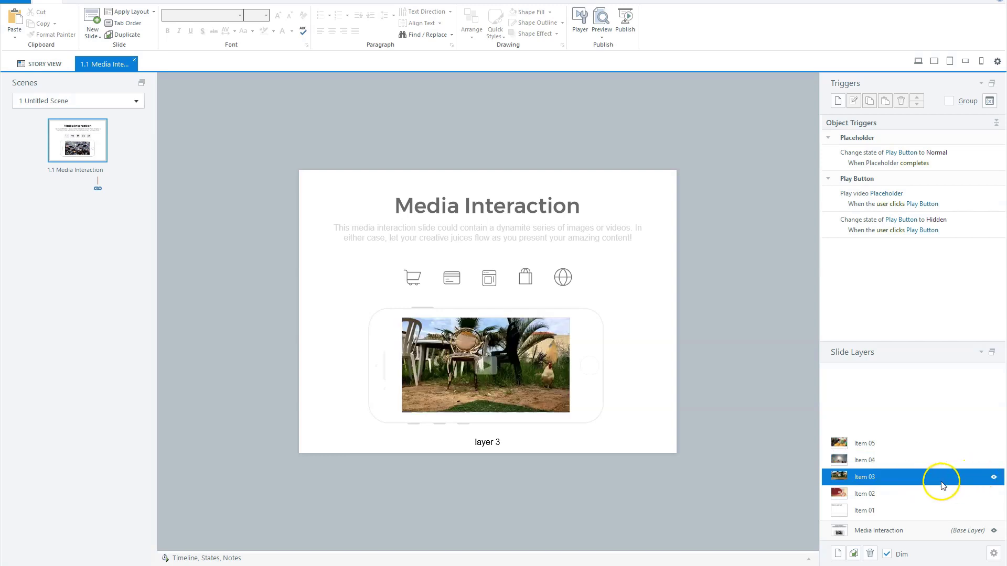
{"action": "left_click", "coordinate": [909, 459]}
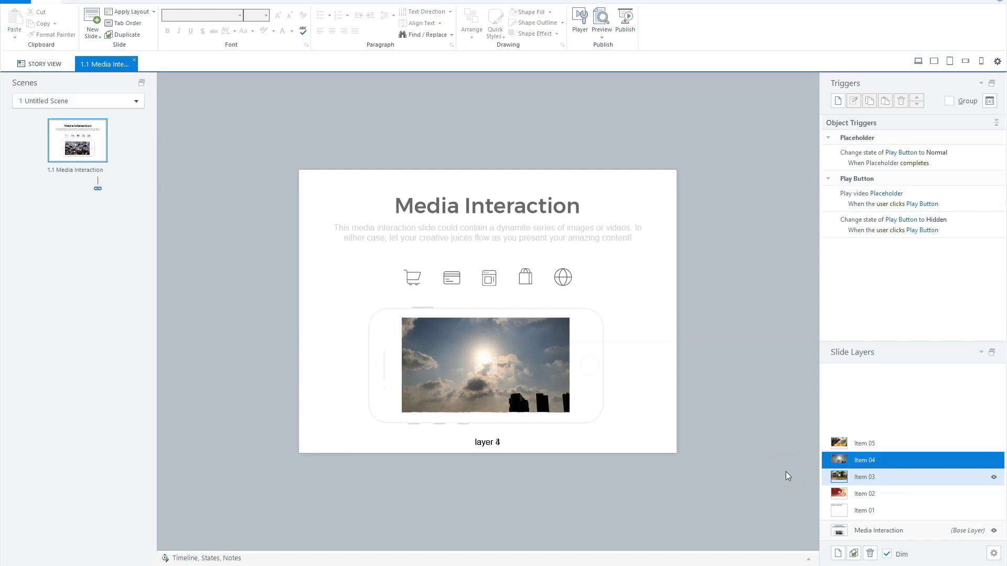
{"action": "mouse_move", "coordinate": [908, 462]}
{"action": "left_mouse_down"}
{"action": "mouse_move", "coordinate": [902, 483]}
{"action": "mouse_move", "coordinate": [894, 426]}
{"action": "mouse_move", "coordinate": [895, 455]}
{"action": "left_mouse_up"}
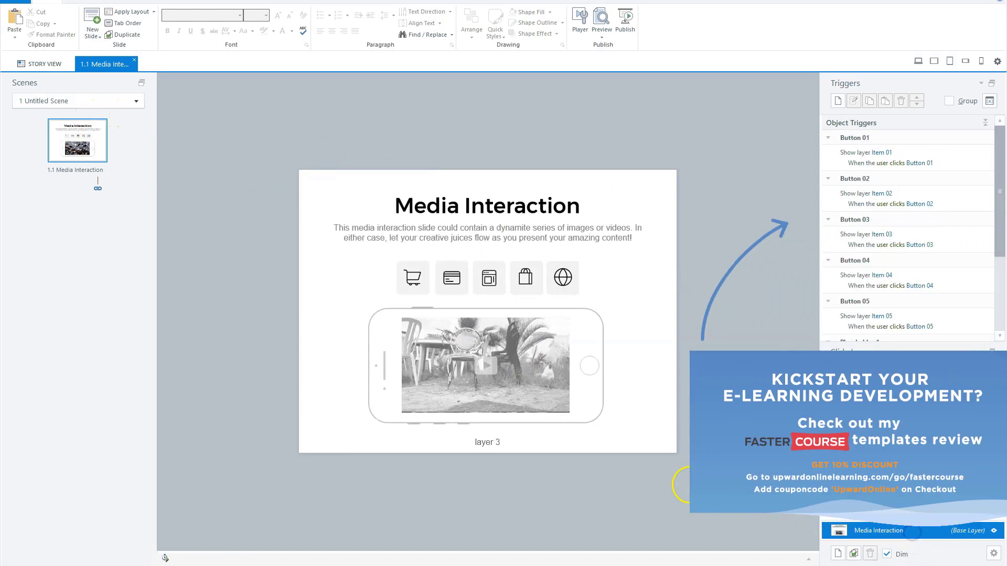
- Apply the Radiance Feedback 01 Blank layout to the Item 02 layer
{"action": "right_click", "coordinate": [99, 150]}
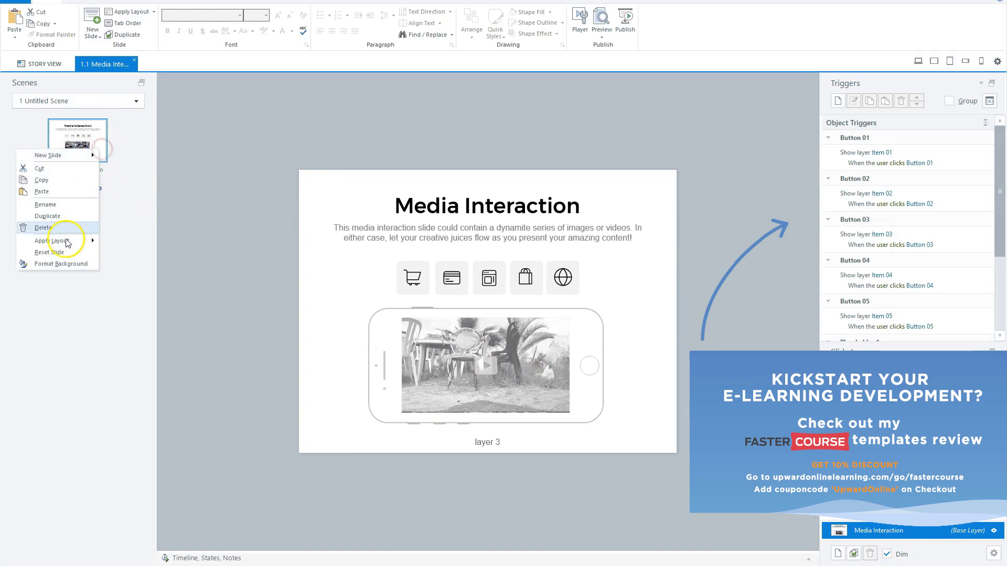
{"action": "mouse_move", "coordinate": [68, 243]}
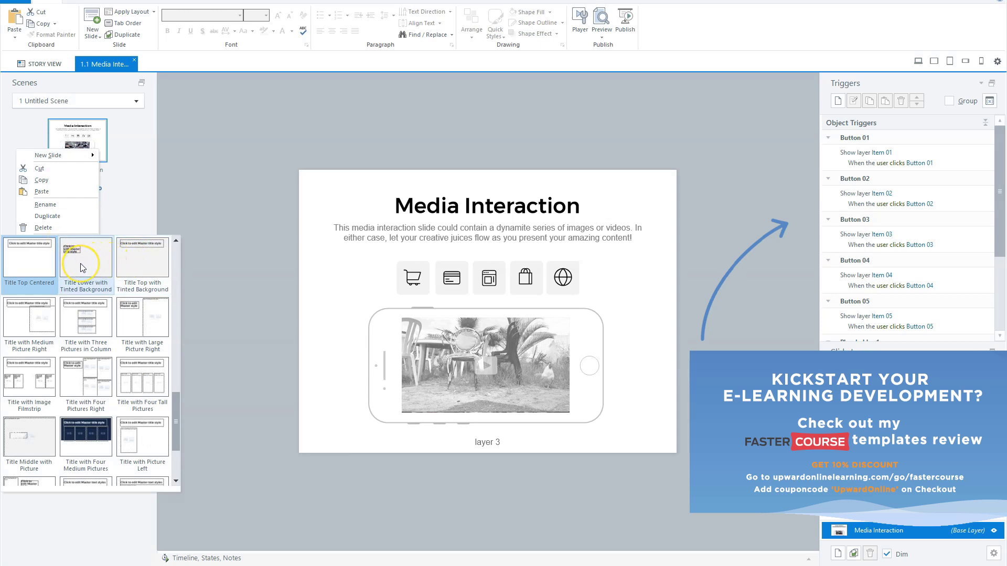
{"action": "left_click", "coordinate": [210, 255]}
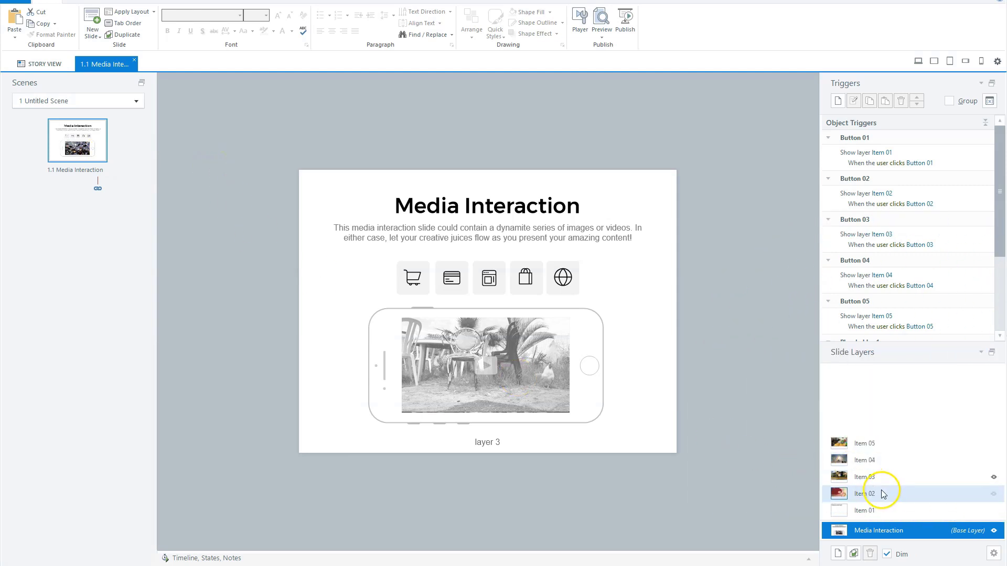
{"action": "left_click", "coordinate": [884, 494]}
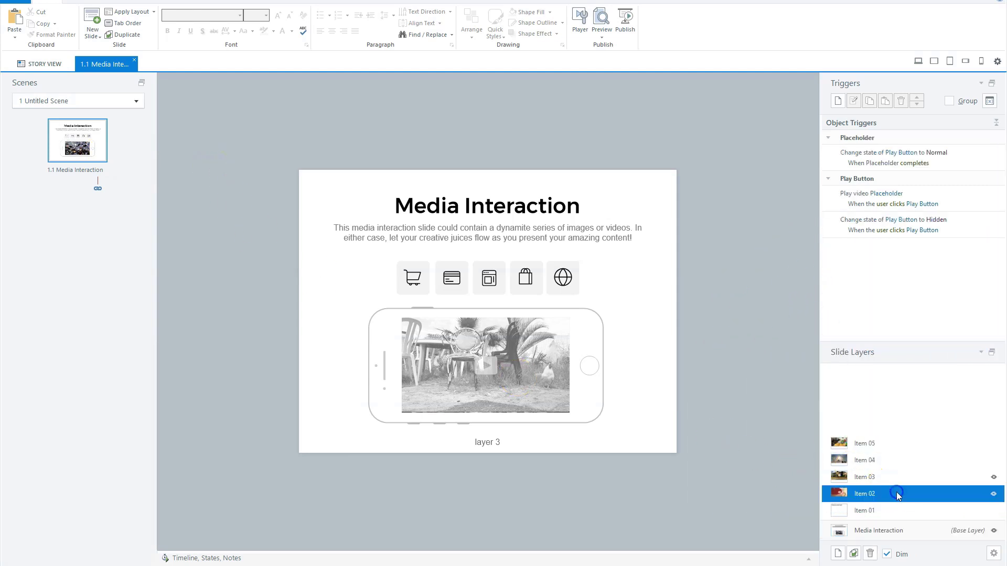
{"action": "right_click", "coordinate": [74, 149]}
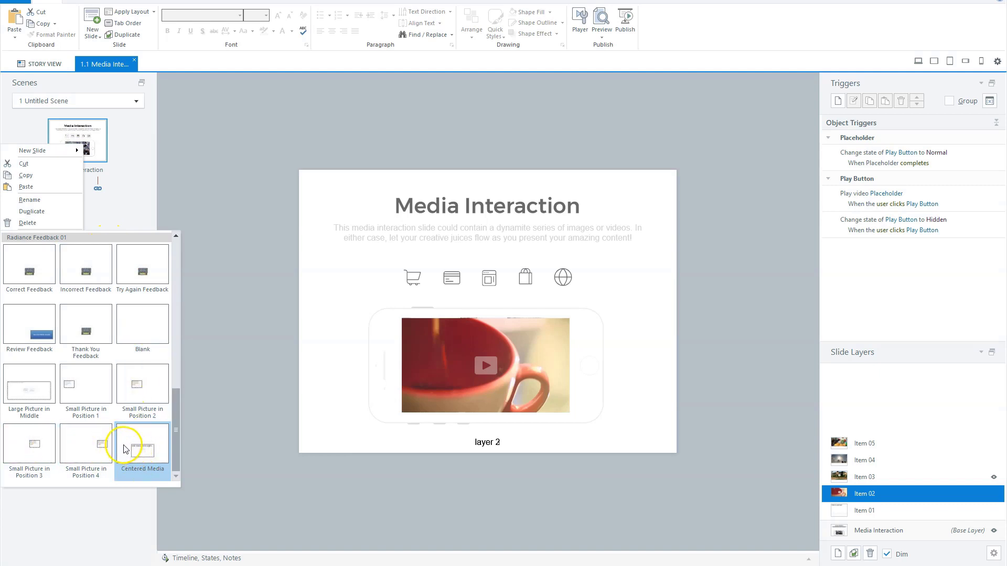
{"action": "left_click", "coordinate": [131, 326]}
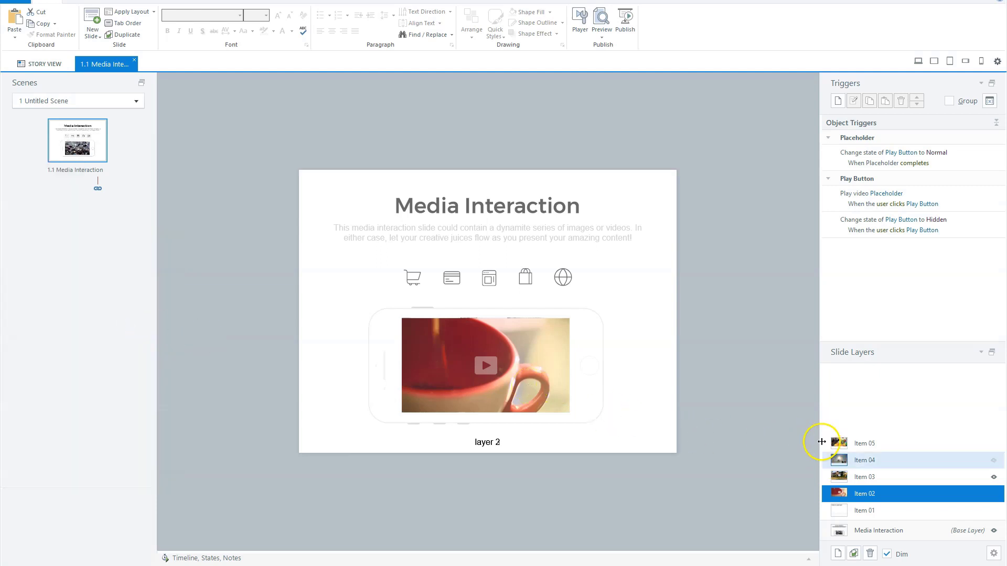
{"action": "left_click", "coordinate": [871, 496]}
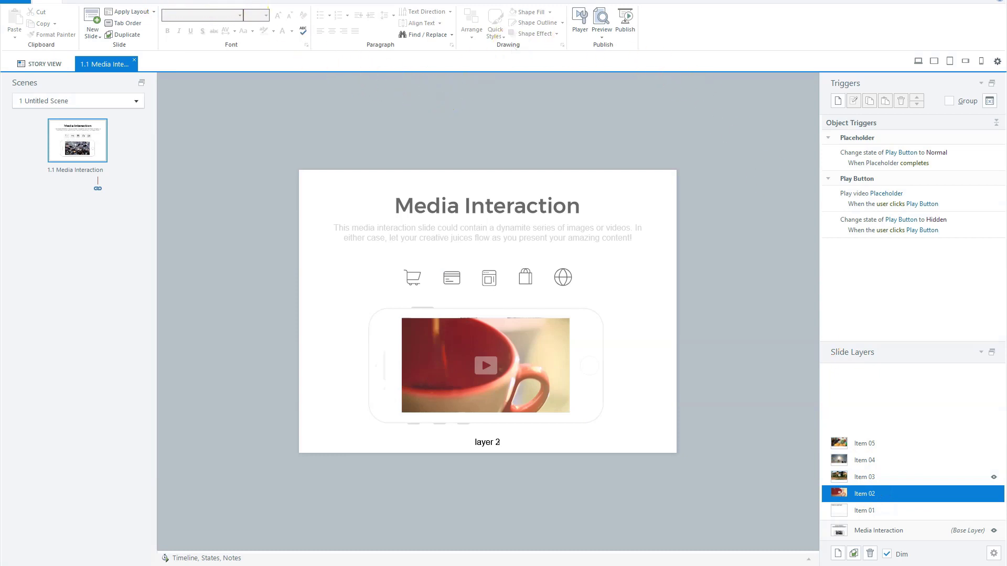
- Open the Feedback Master and select its Blank layout for editing
{"action": "left_click", "coordinate": [273, 2]}
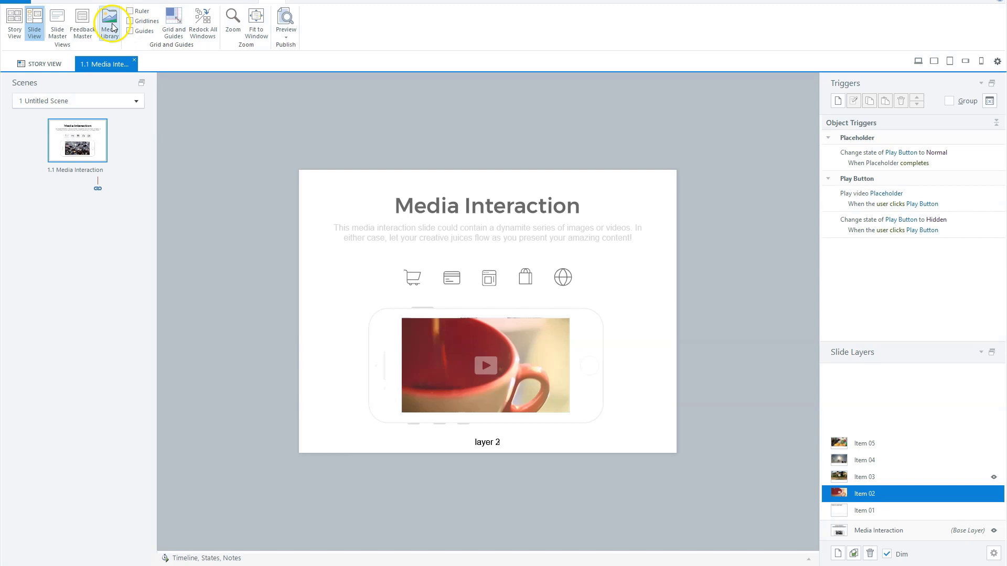
{"action": "left_click", "coordinate": [81, 23]}
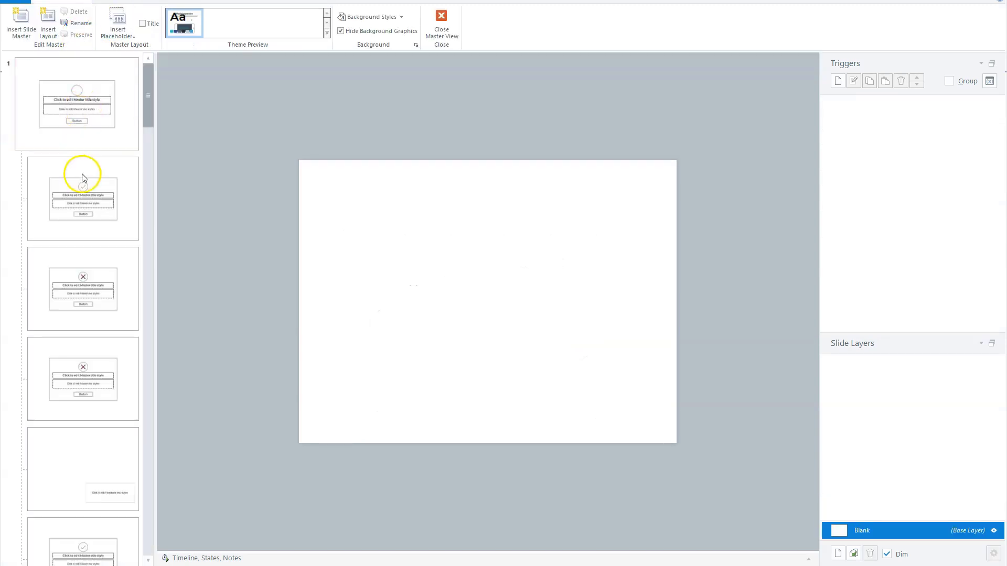
{"action": "left_click_drag", "start_coordinate": [146, 94], "coordinate": [149, 468]}
{"action": "left_click", "coordinate": [116, 361]}
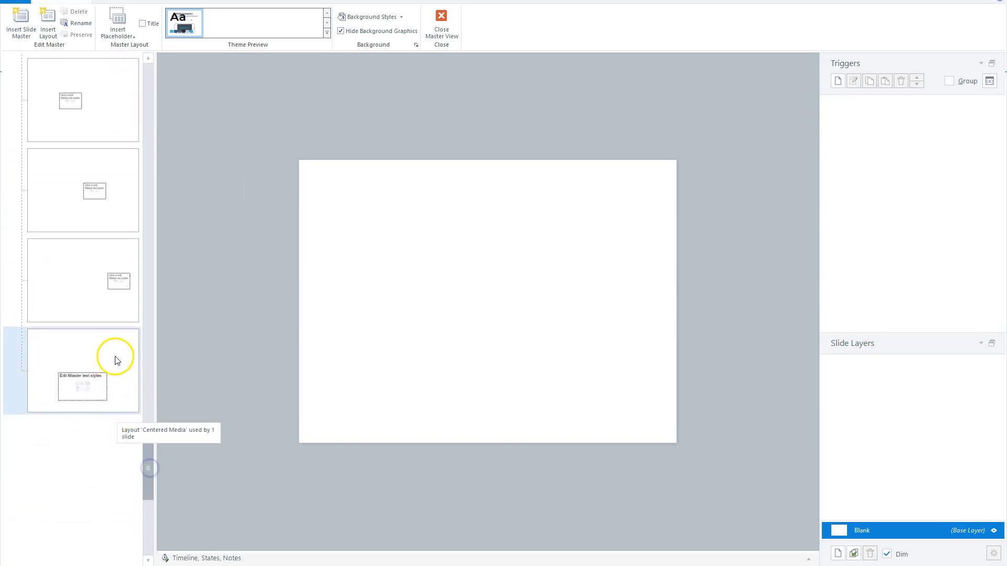
{"action": "scroll", "coordinate": [84, 225], "scroll_direction": "up", "scroll_amount": 3}
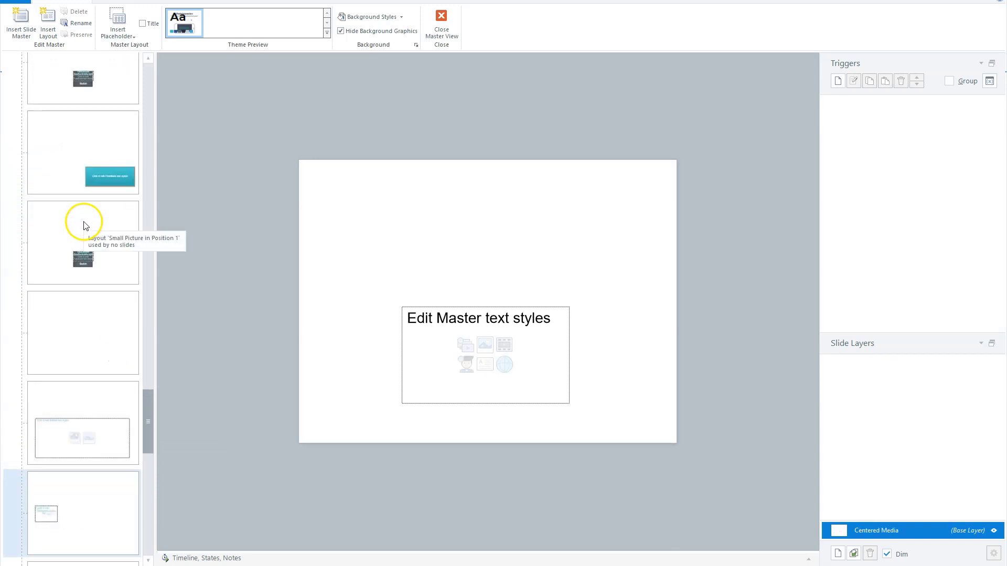
{"action": "left_click", "coordinate": [99, 333]}
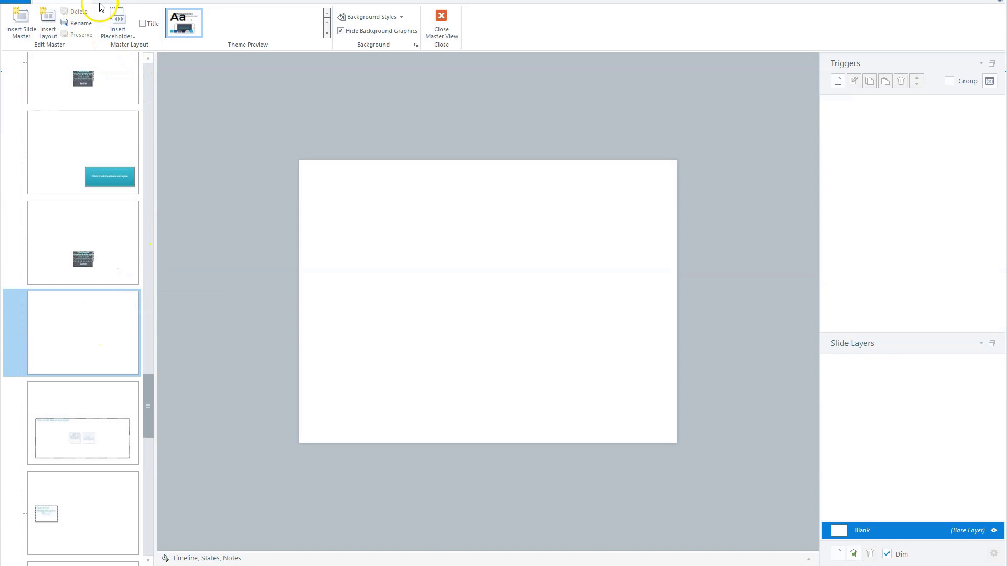
- Insert the crossed-arms woman character and move her to the layout's left side
{"action": "left_click", "coordinate": [142, 2]}
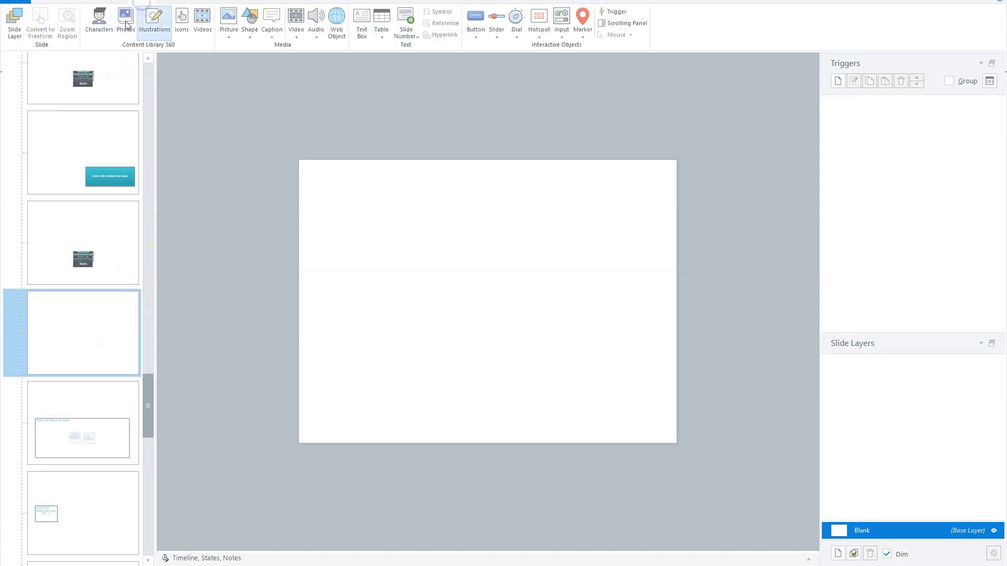
{"action": "left_click", "coordinate": [101, 26]}
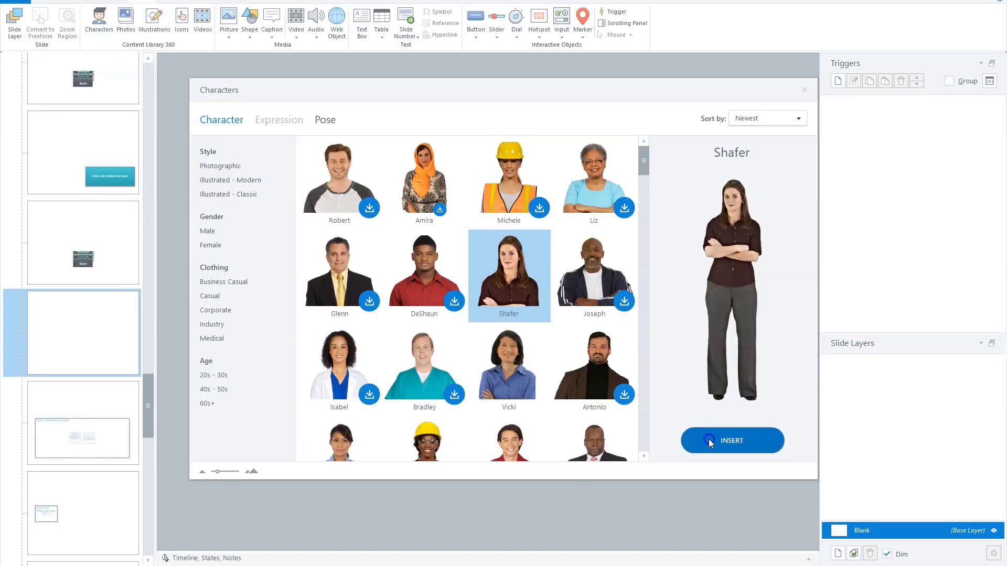
{"action": "left_click", "coordinate": [709, 439]}
{"action": "left_click", "coordinate": [472, 306]}
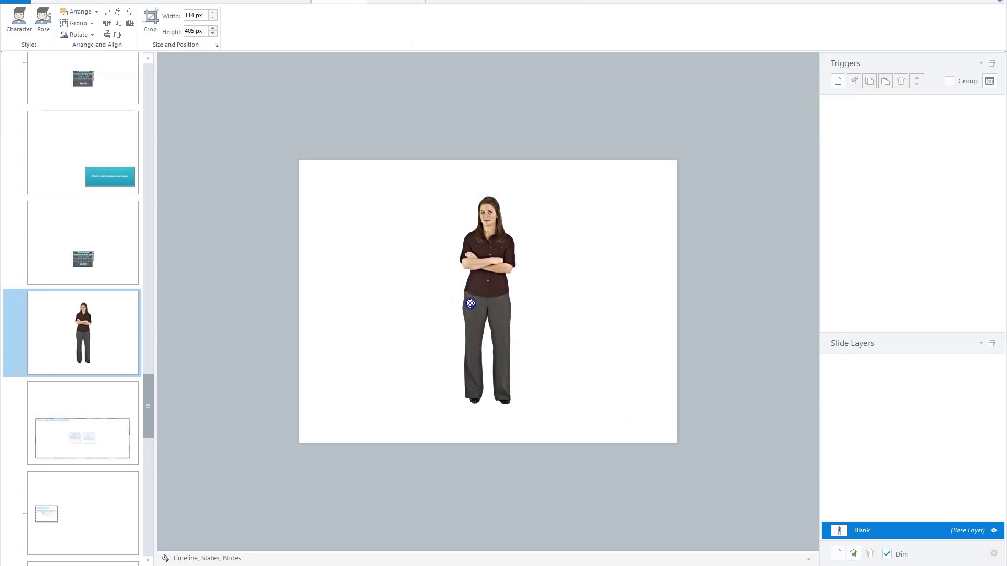
{"action": "left_click_drag", "start_coordinate": [471, 306], "coordinate": [338, 313]}
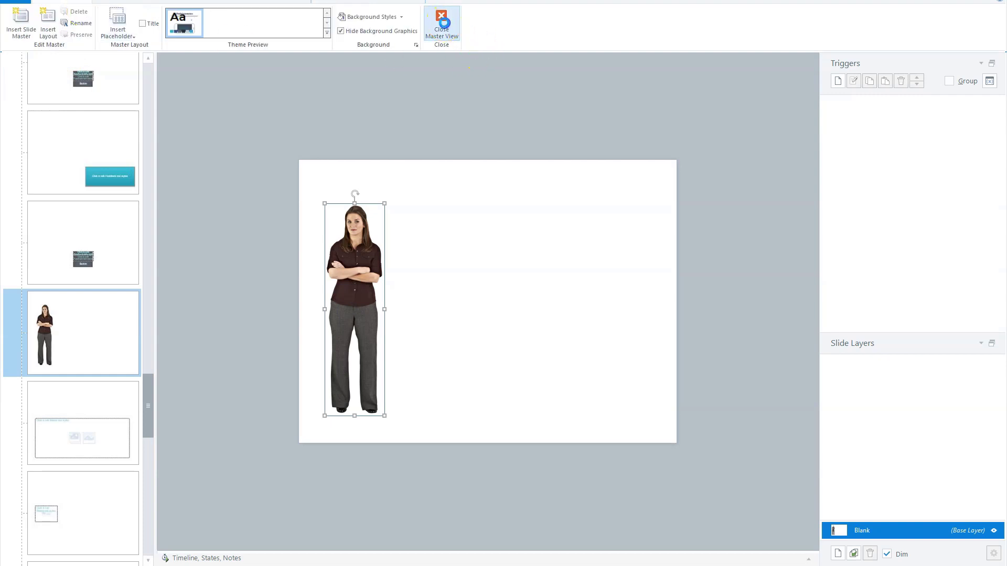
- Leave master view for the Media Interaction slide and browse its layout choices without applying one
{"action": "left_click", "coordinate": [443, 27]}
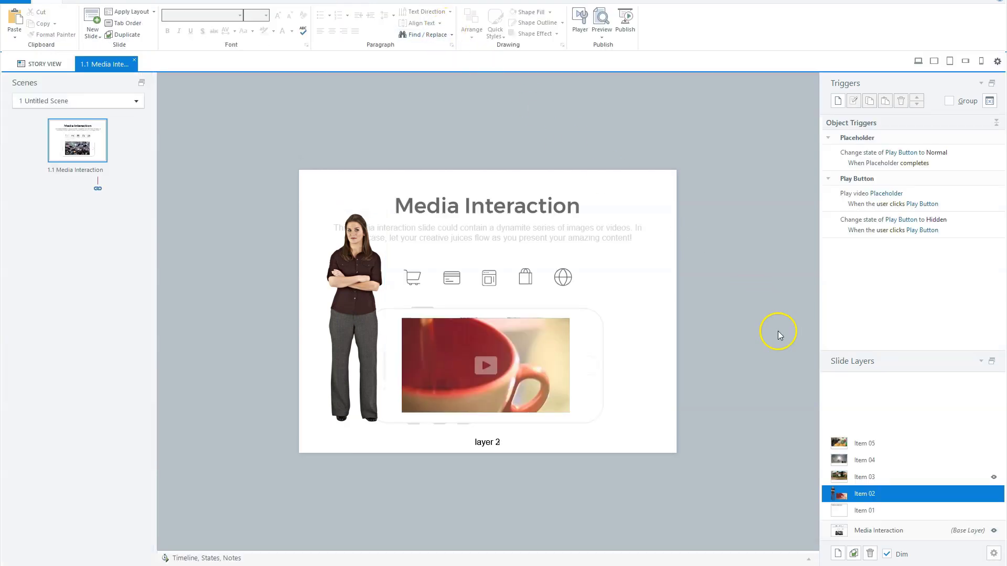
{"action": "right_click", "coordinate": [97, 152]}
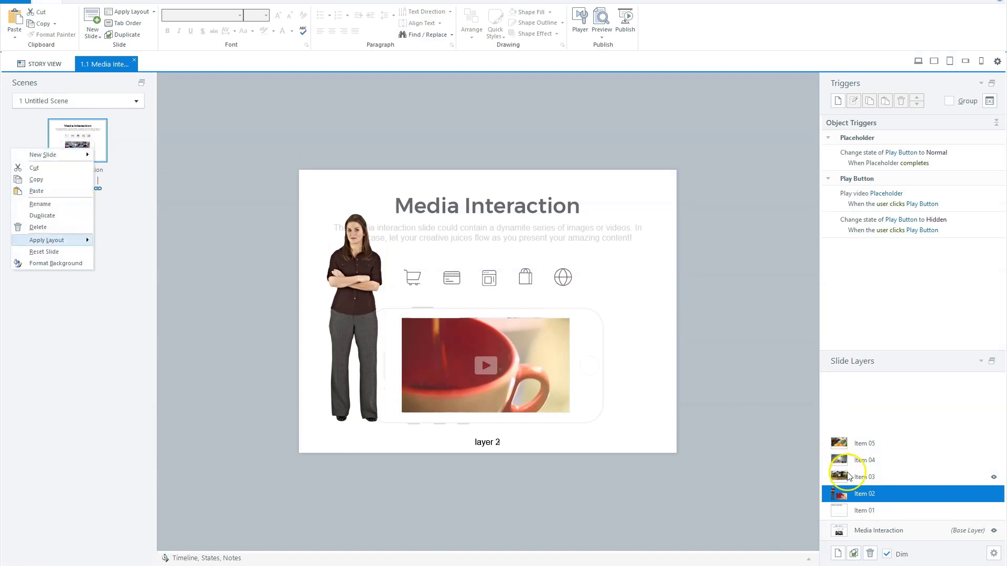
{"action": "mouse_move", "coordinate": [87, 239]}
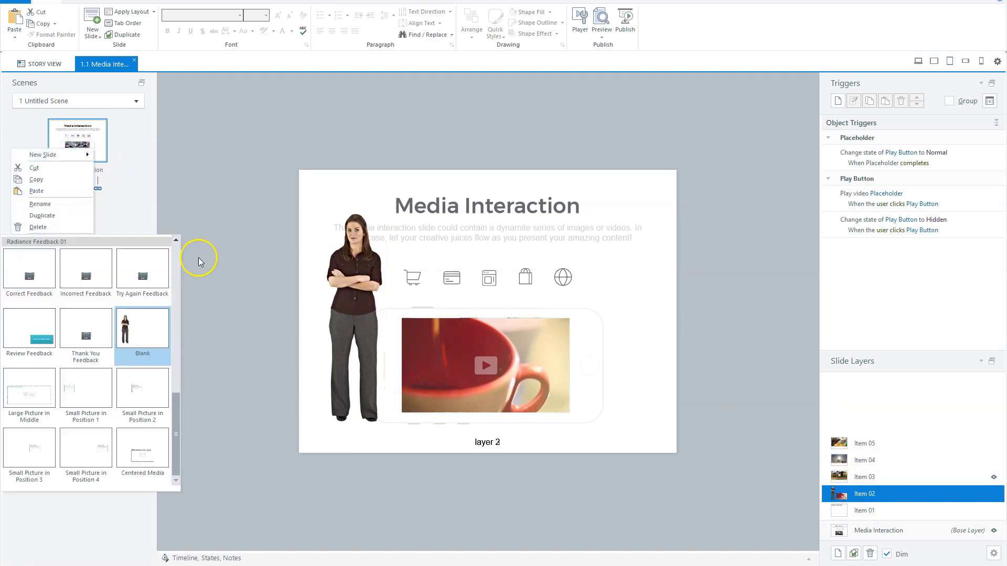
{"action": "left_click", "coordinate": [131, 194]}
{"action": "right_click", "coordinate": [86, 137]}
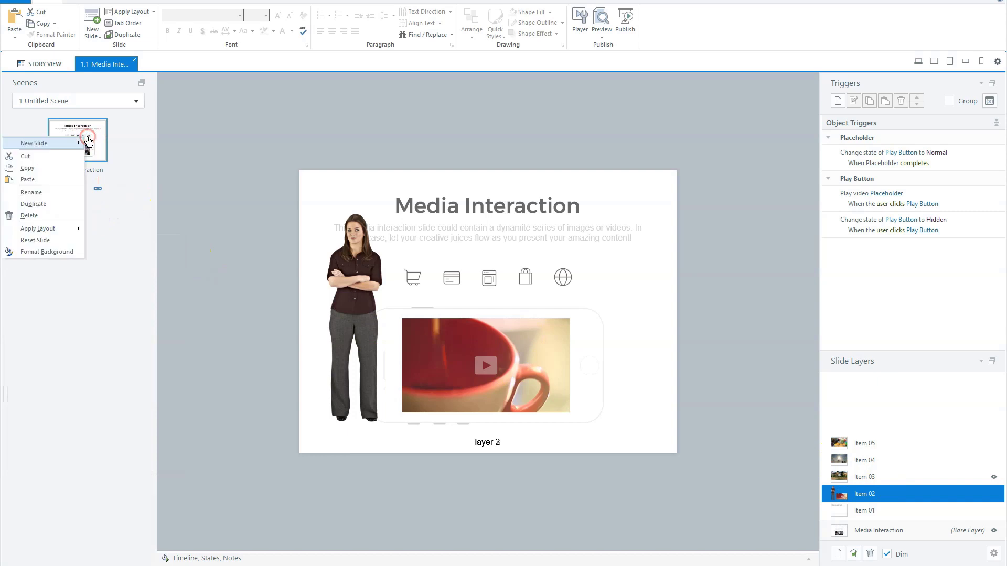
{"action": "mouse_move", "coordinate": [61, 228]}
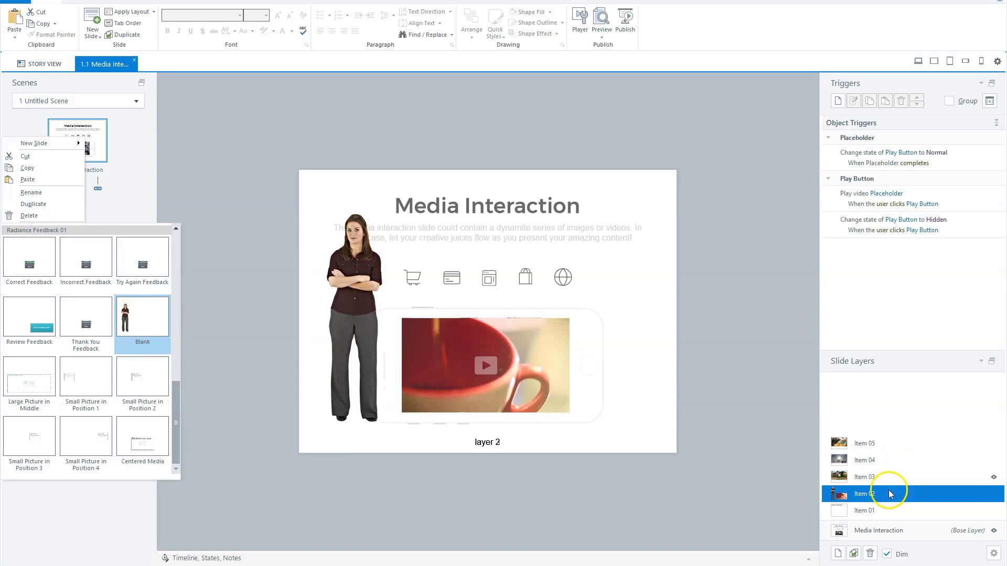
{"action": "left_click", "coordinate": [877, 507]}
- Apply the Blank feedback layout to the Item 01 layer so the character appears
{"action": "left_click", "coordinate": [880, 511]}
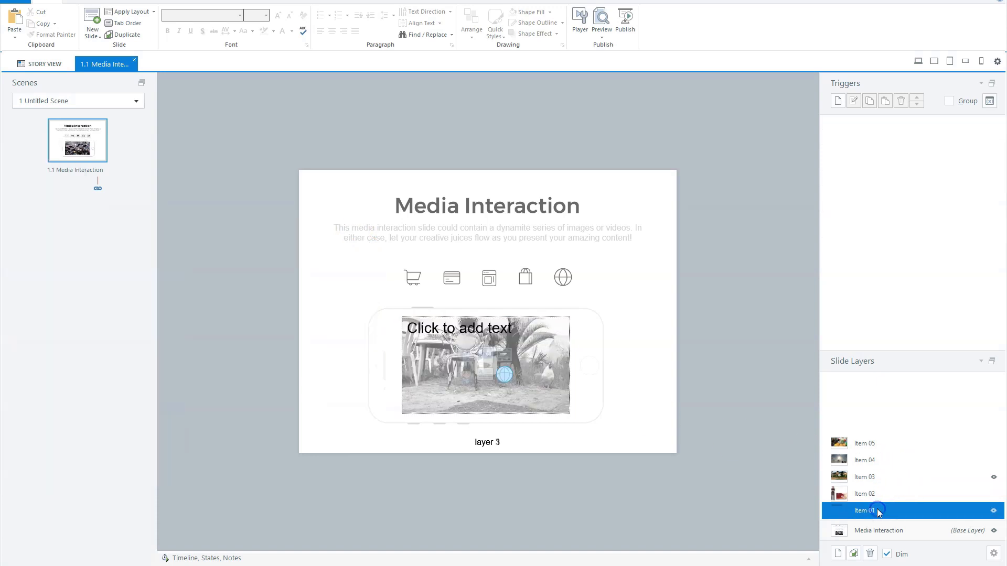
{"action": "right_click", "coordinate": [81, 141]}
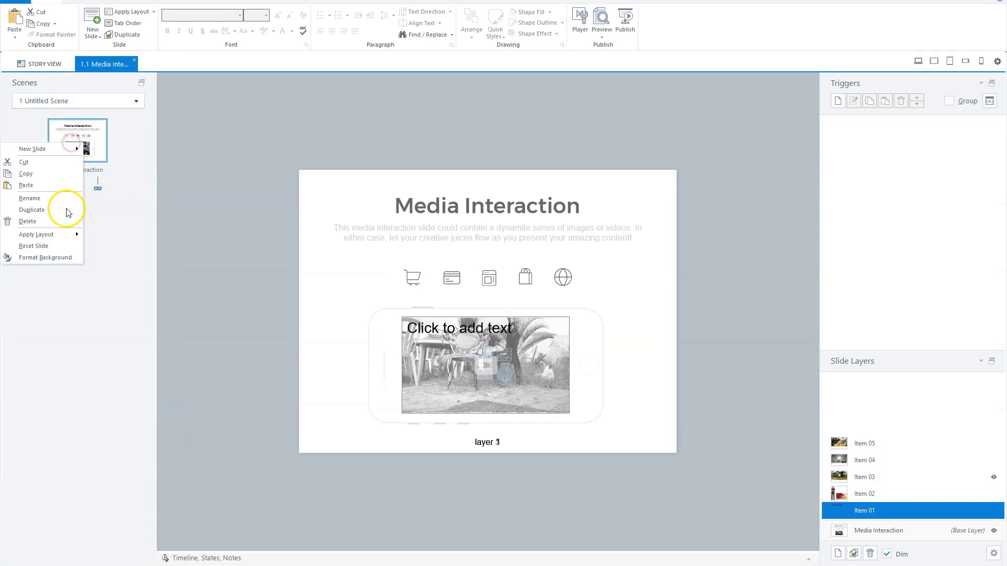
{"action": "mouse_move", "coordinate": [77, 232]}
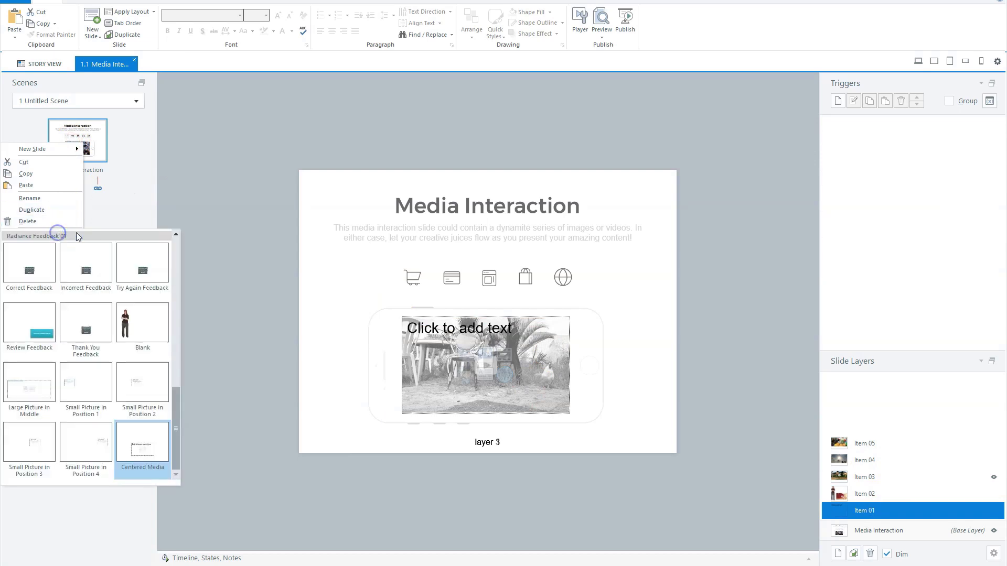
{"action": "left_click", "coordinate": [149, 321]}
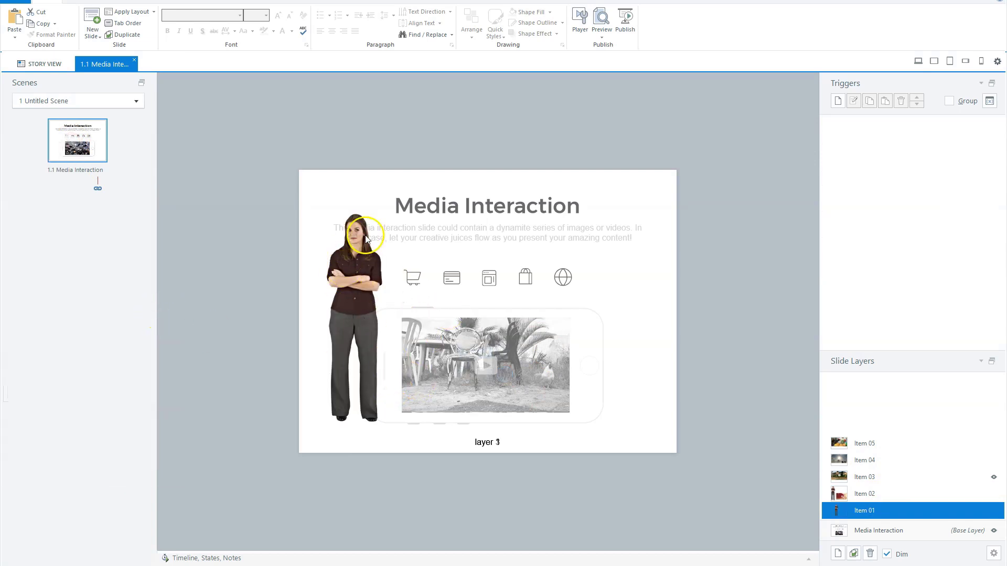